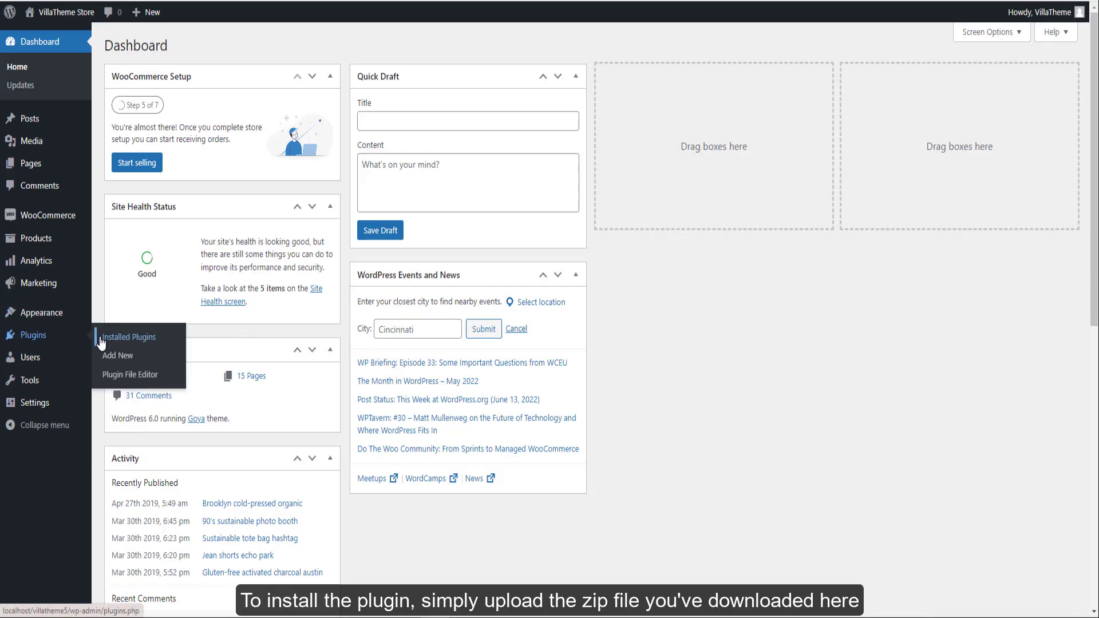
Step: Upload the downloaded fakiew zip as a new plugin, install it and activate it
{"action": "left_click", "coordinate": [104, 360]}
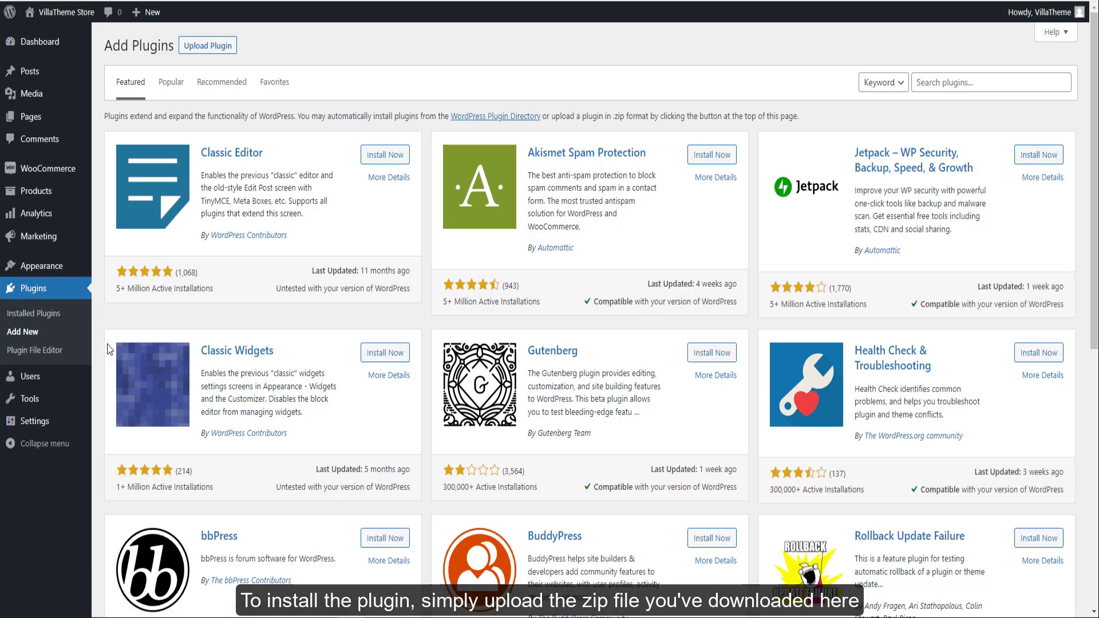
{"action": "left_click", "coordinate": [213, 46]}
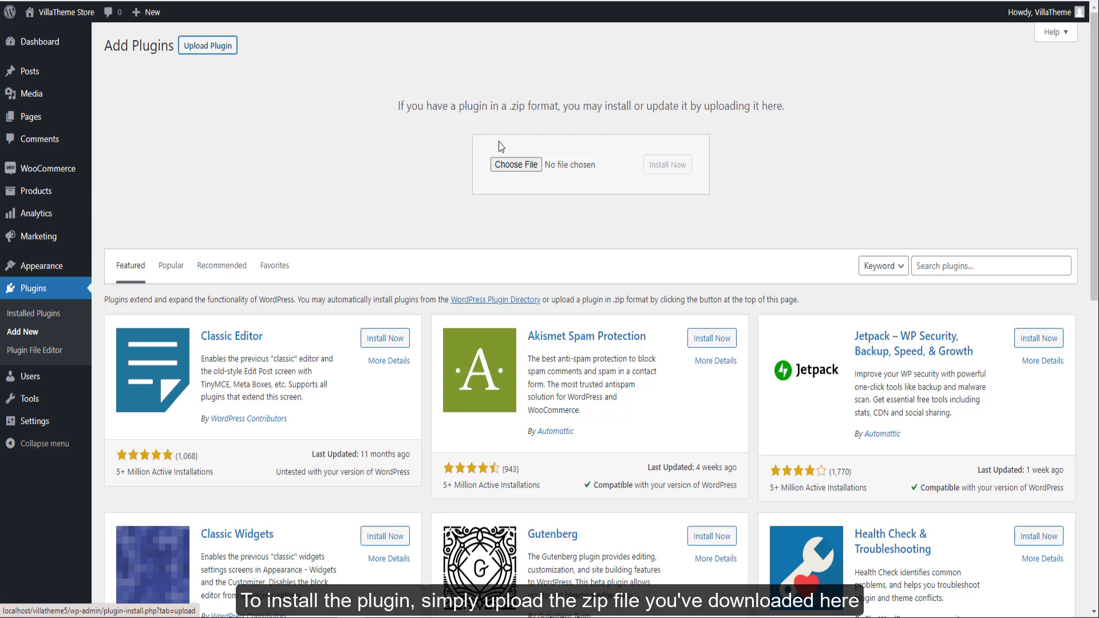
{"action": "left_click", "coordinate": [539, 165]}
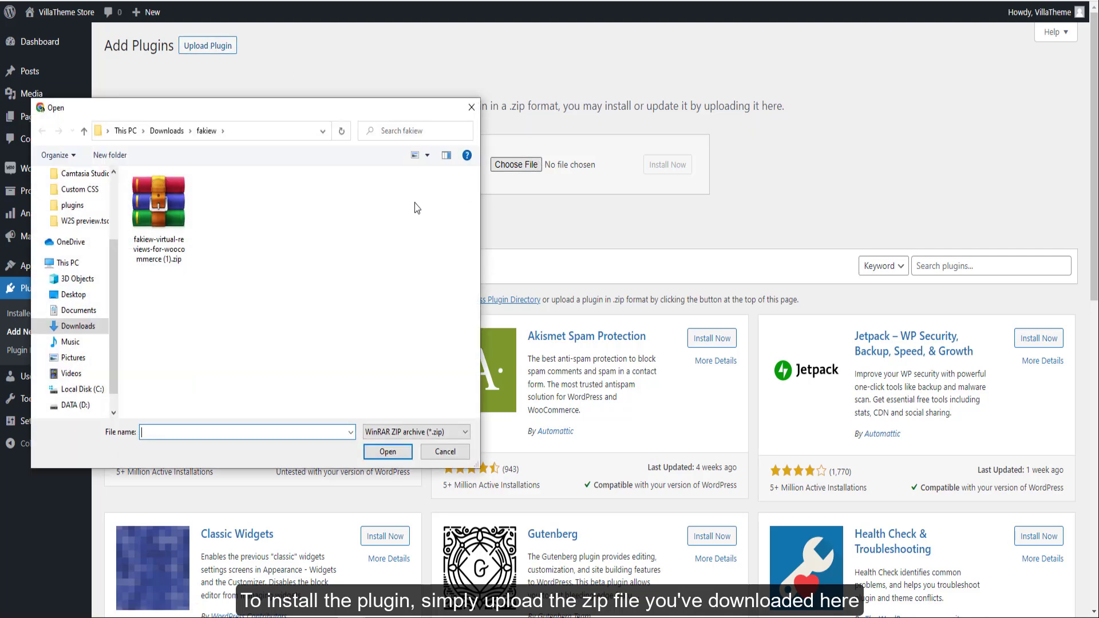
{"action": "left_click", "coordinate": [158, 215]}
{"action": "left_click", "coordinate": [388, 452]}
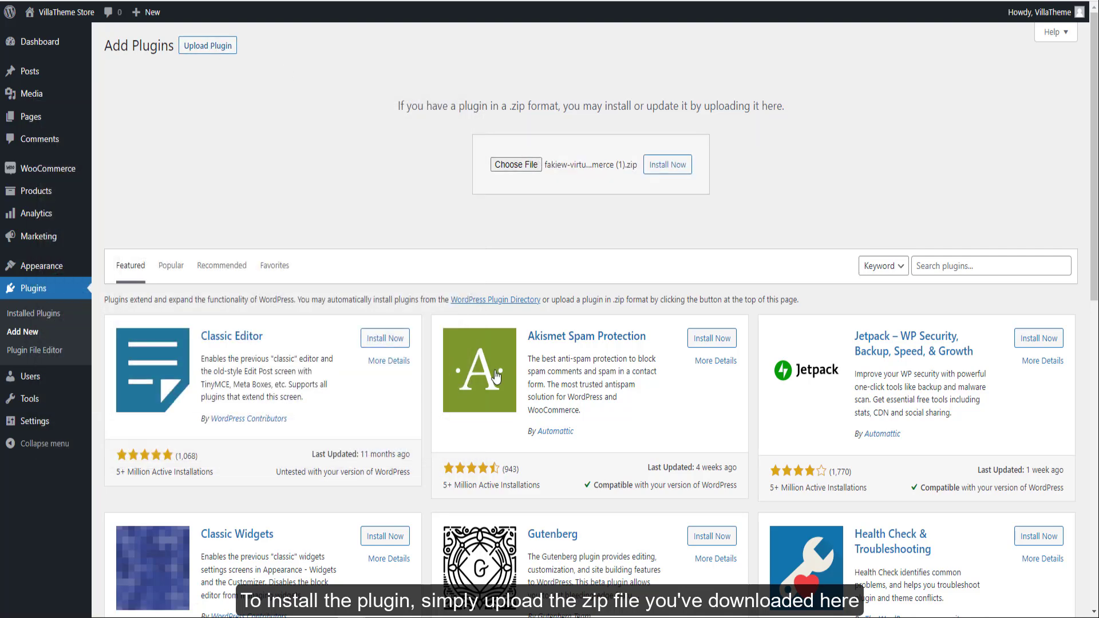
{"action": "left_click", "coordinate": [667, 169]}
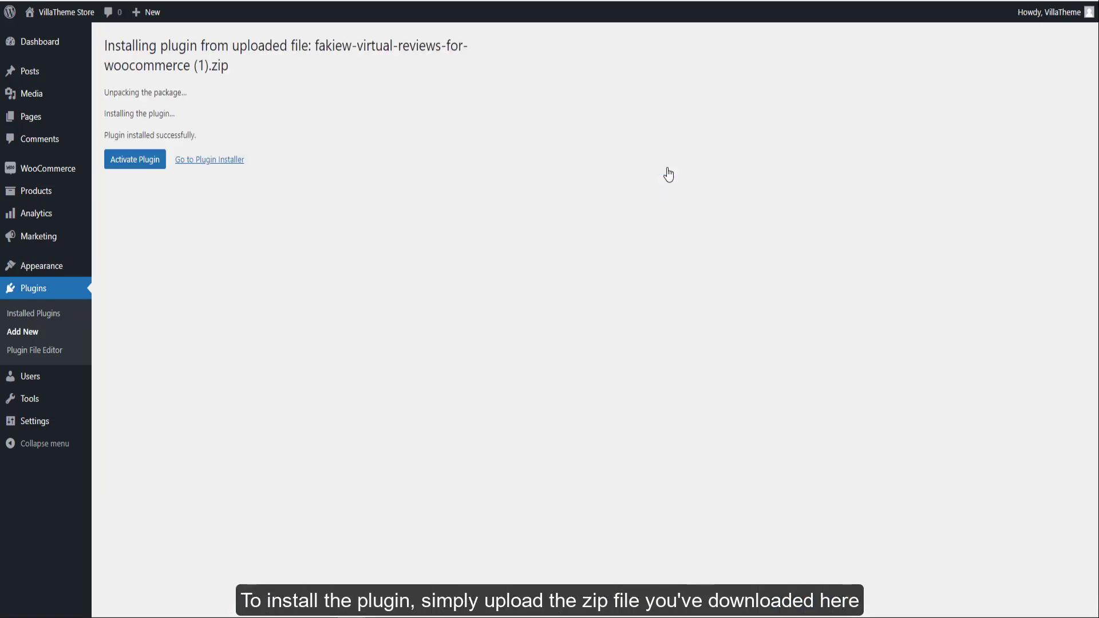
{"action": "left_click", "coordinate": [142, 161]}
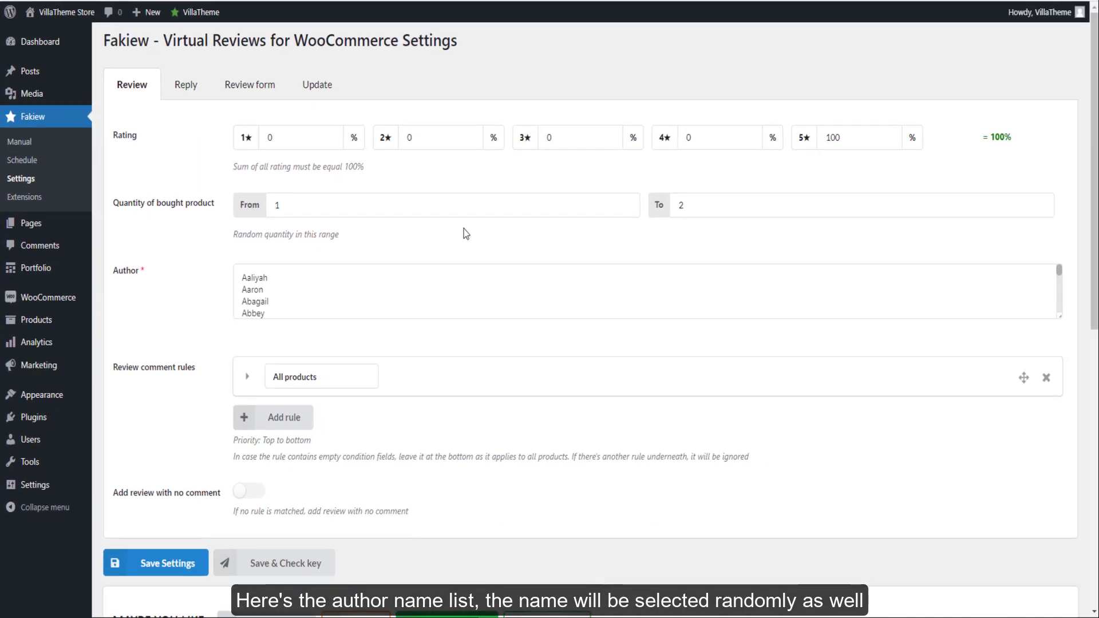
Step: Rename the All products rule to Men, restrict it to the Men category and write its five-star review texts
{"action": "left_click", "coordinate": [247, 378]}
{"action": "scroll", "coordinate": [247, 382], "scroll_direction": "down", "scroll_amount": 4}
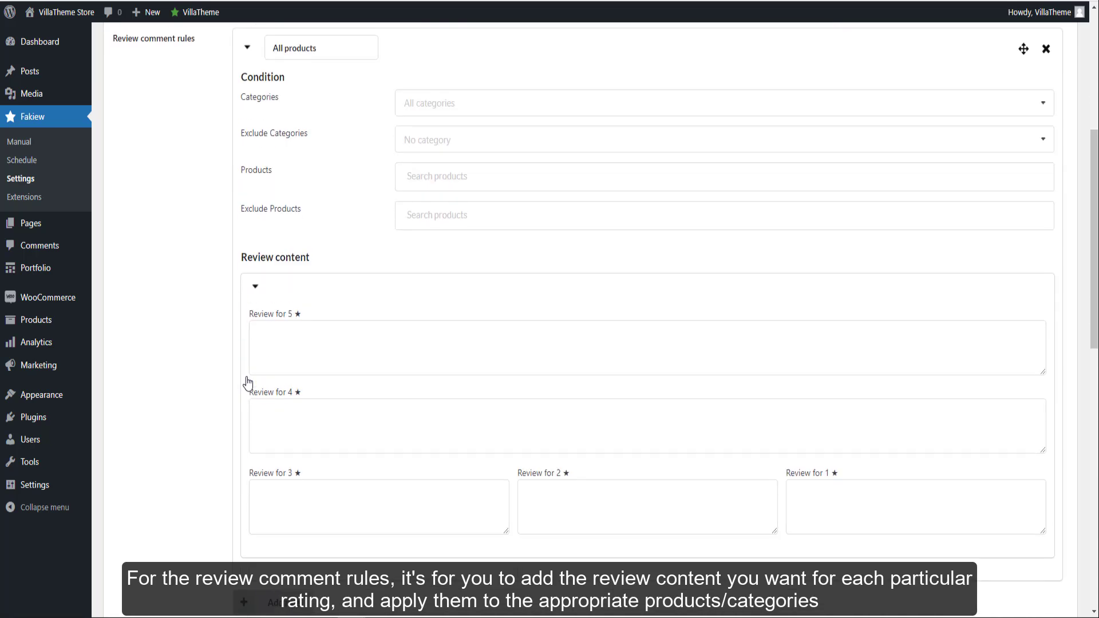
{"action": "left_click", "coordinate": [353, 55]}
{"action": "key", "text": "ctrl+a"}
{"action": "type", "text": "Men"}
{"action": "left_click", "coordinate": [419, 103]}
{"action": "left_click", "coordinate": [424, 157]}
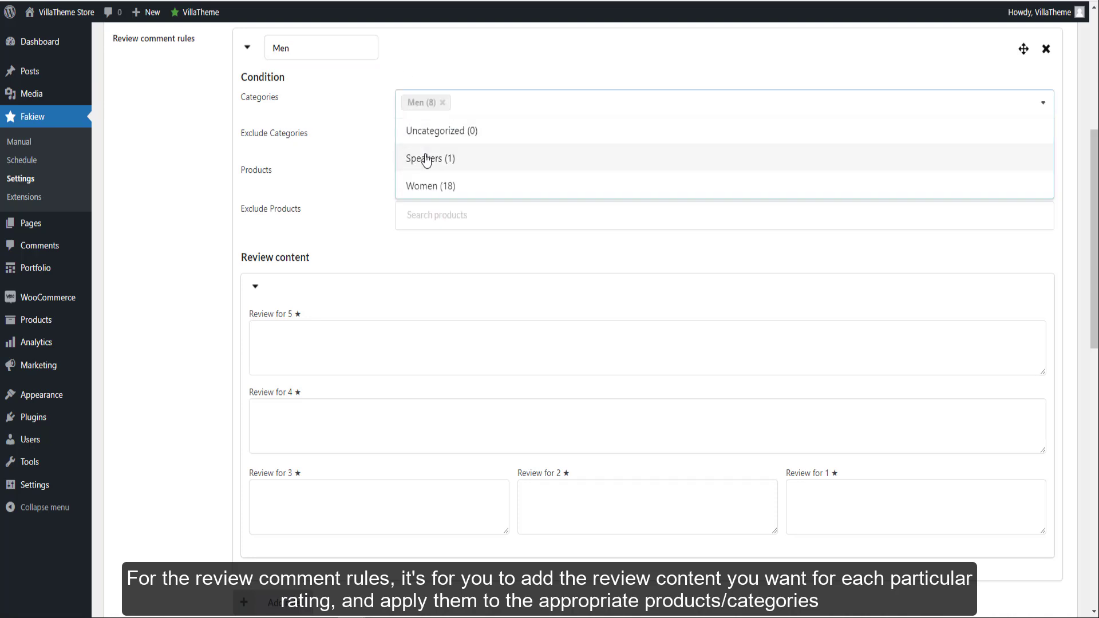
{"action": "left_click", "coordinate": [358, 159]}
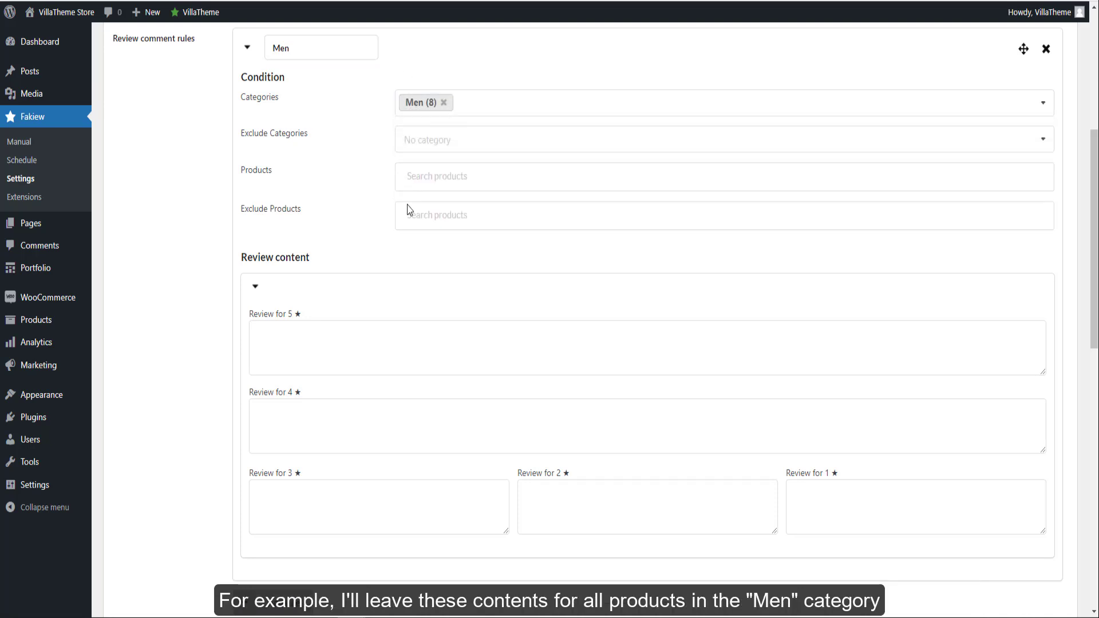
{"action": "left_click", "coordinate": [321, 352]}
{"action": "type", "text": "Write your comments for each rating here and make them suitable for the products you want to add"}
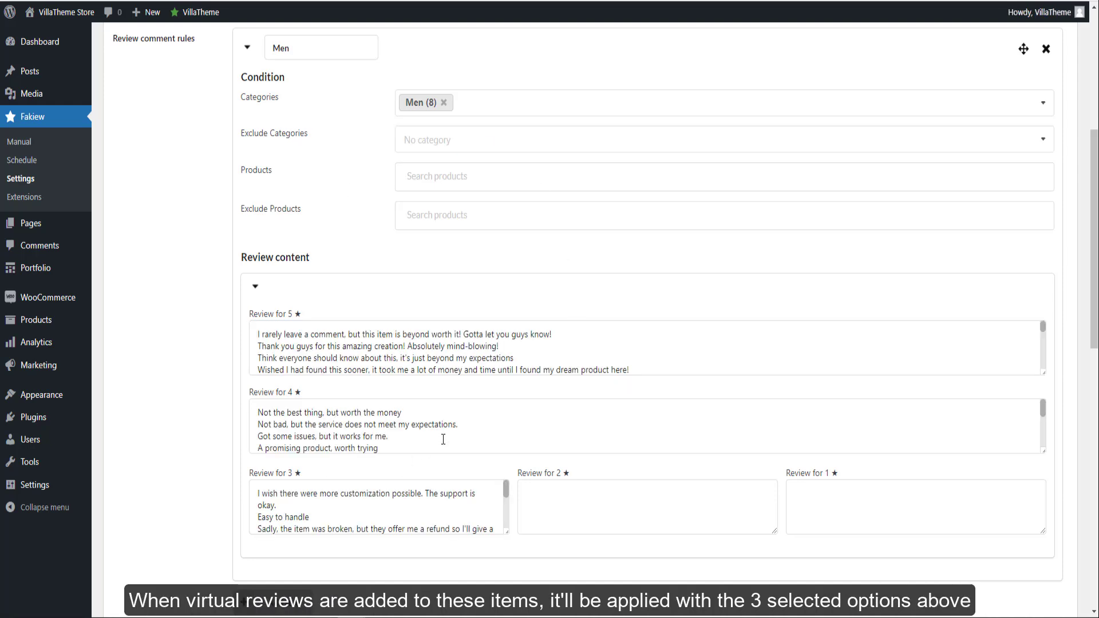
{"action": "scroll", "coordinate": [164, 336], "scroll_direction": "down", "scroll_amount": 4}
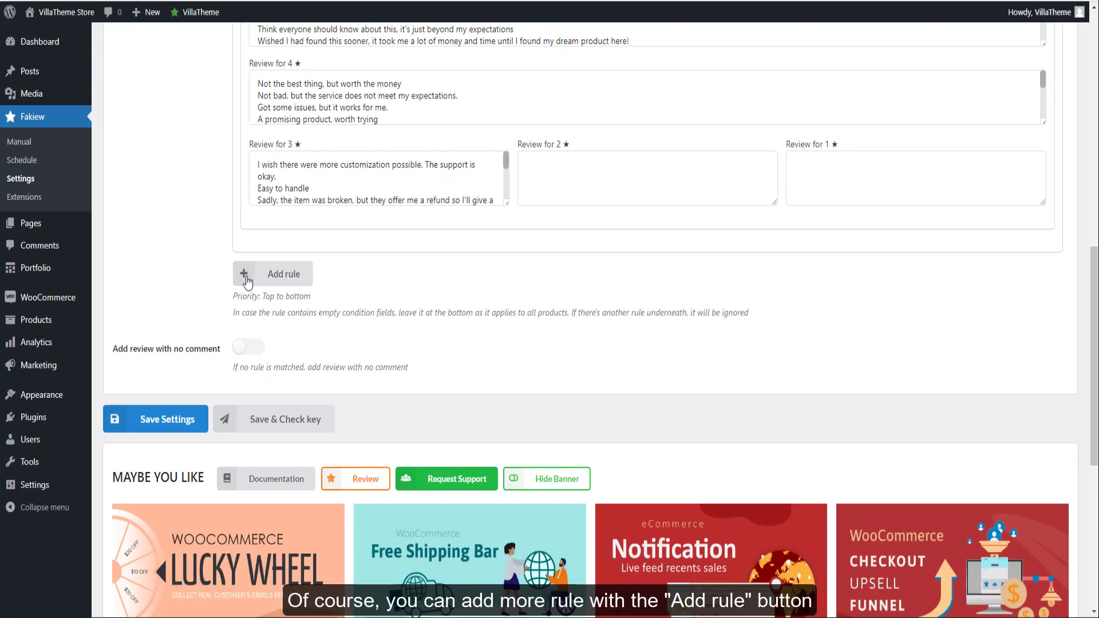
Step: Add a second comment rule named Women restricted to the Women category
{"action": "left_click", "coordinate": [264, 278]}
{"action": "type", "text": "New rulea"}
{"action": "left_click", "coordinate": [312, 281]}
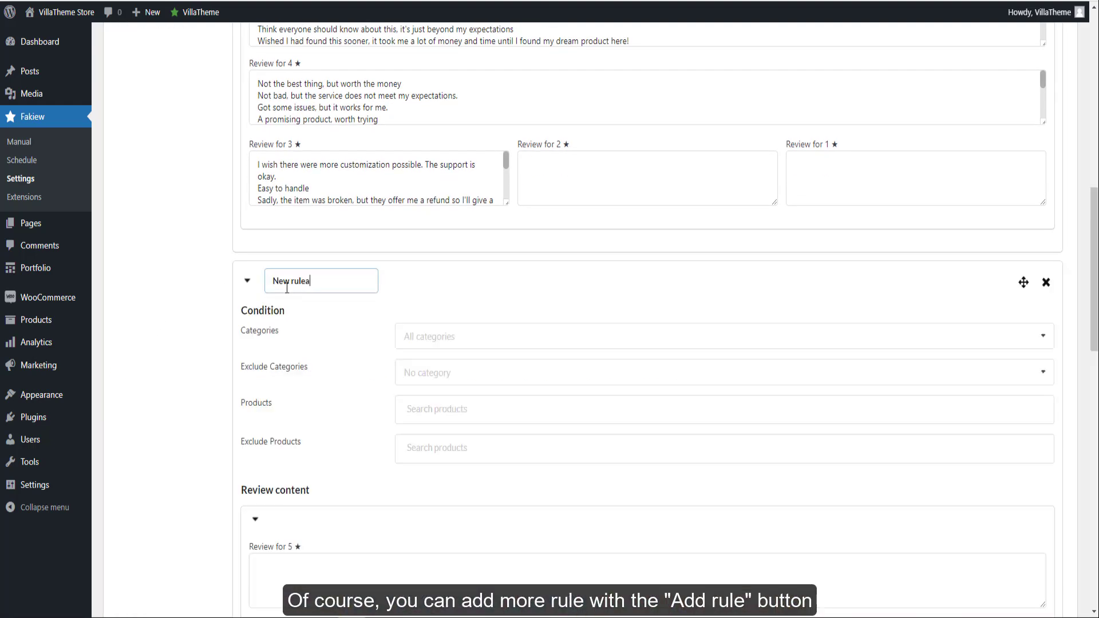
{"action": "key", "text": "ctrl+a"}
{"action": "type", "text": "Women"}
{"action": "left_click", "coordinate": [441, 347]}
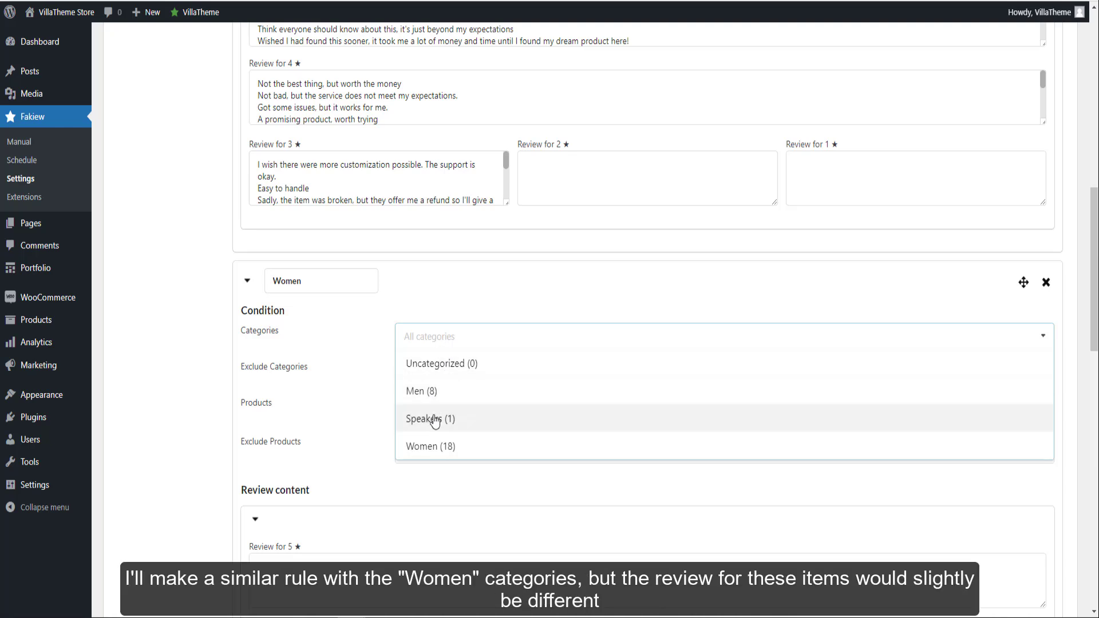
{"action": "left_click", "coordinate": [432, 445]}
{"action": "left_click", "coordinate": [350, 388]}
{"action": "scroll", "coordinate": [350, 390], "scroll_direction": "down", "scroll_amount": 1}
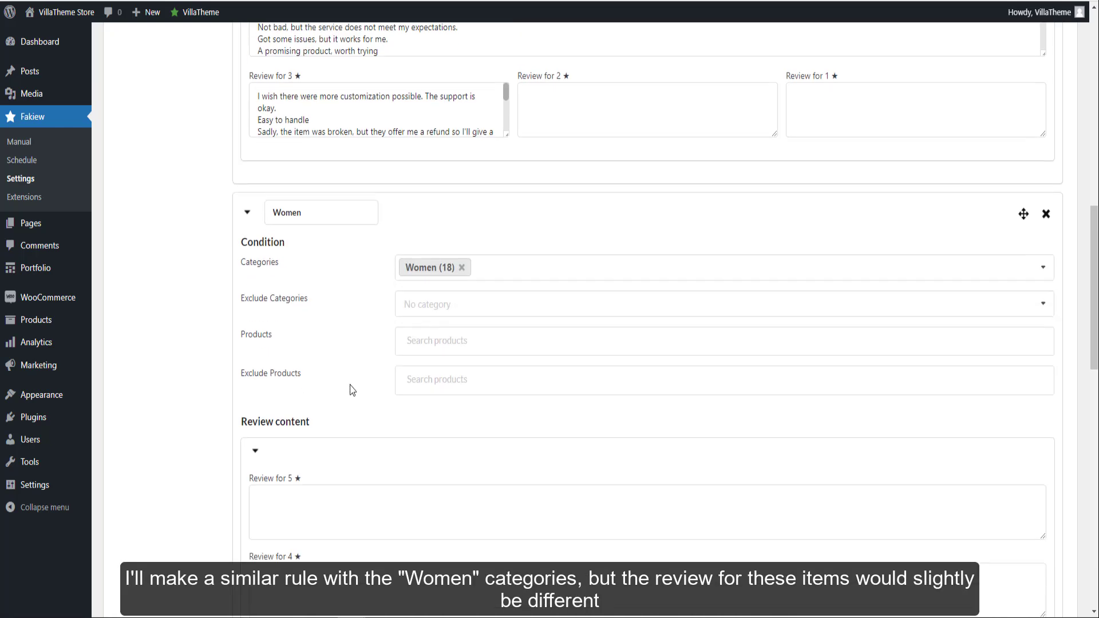
{"action": "scroll", "coordinate": [349, 390], "scroll_direction": "down", "scroll_amount": 3}
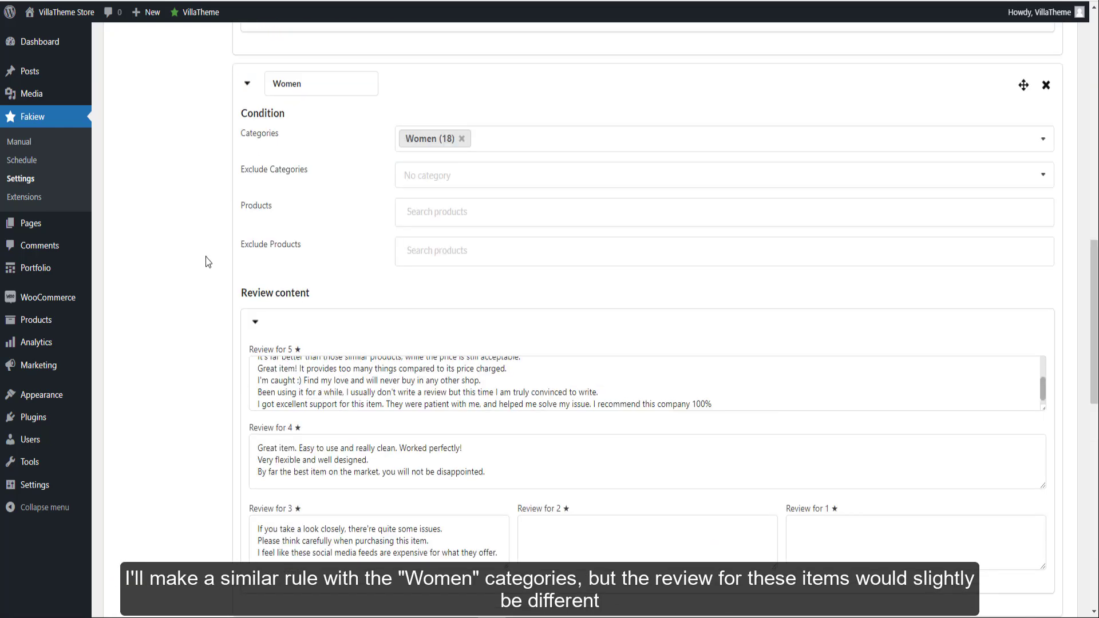
{"action": "scroll", "coordinate": [208, 262], "scroll_direction": "down", "scroll_amount": 3}
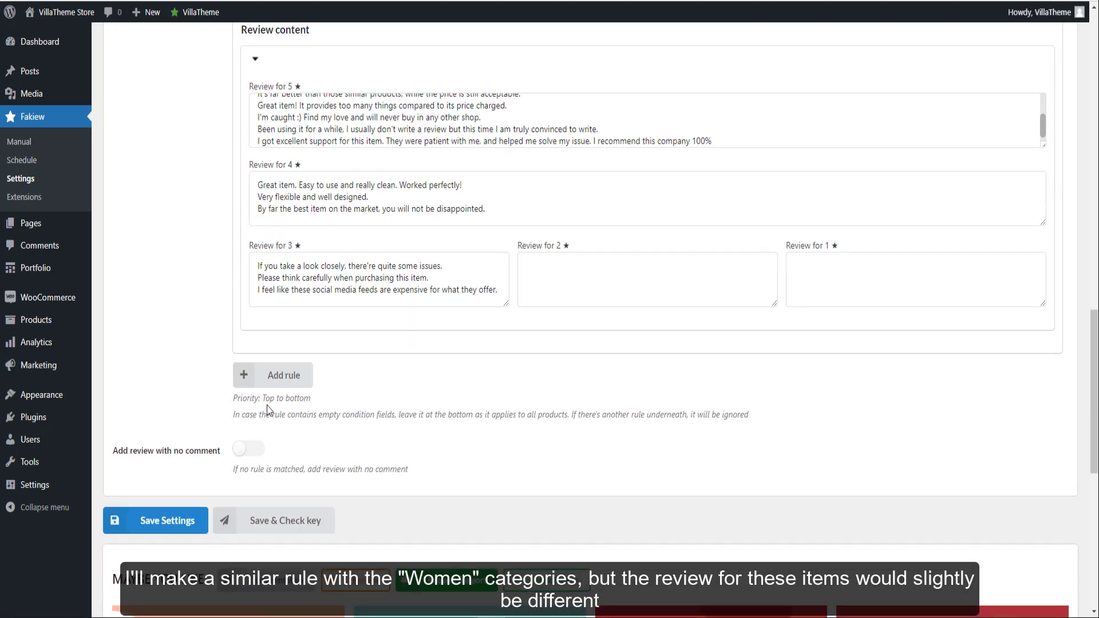
Step: Leave adding reviews without comments off and save the review settings
{"action": "left_click", "coordinate": [245, 452]}
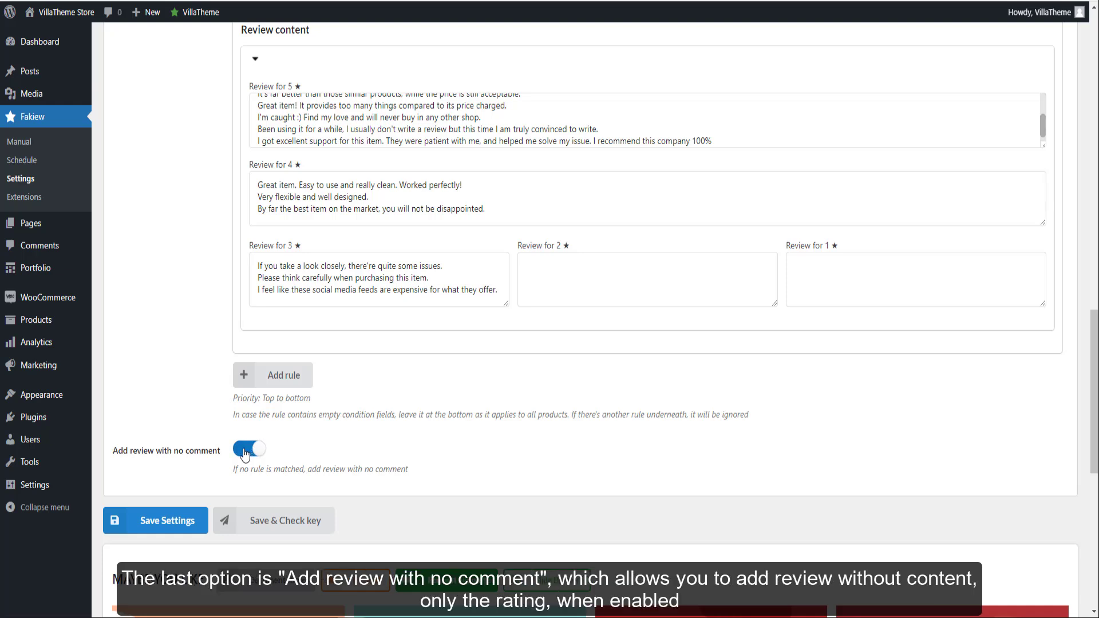
{"action": "left_click", "coordinate": [245, 452]}
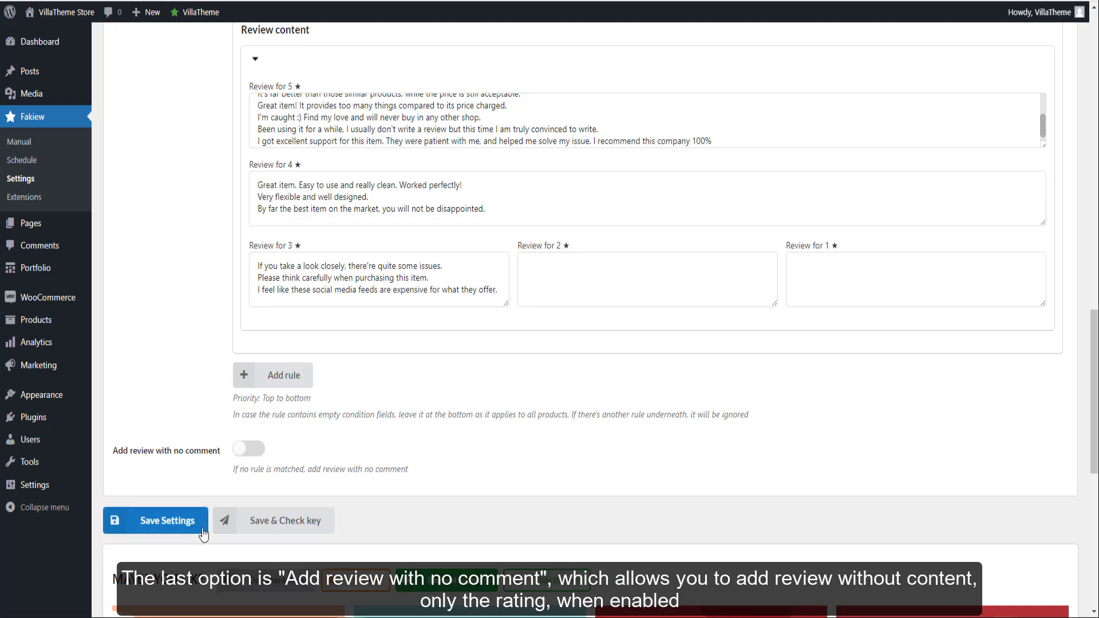
{"action": "left_click", "coordinate": [146, 526]}
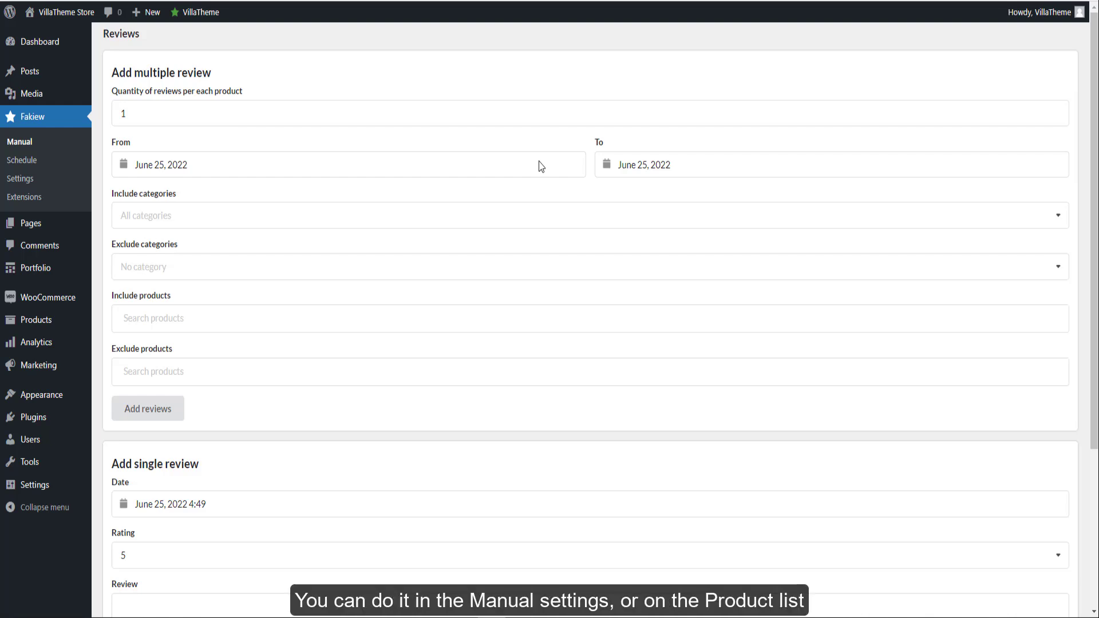
Step: Generate 5 reviews per product for the Men category dated June 17–30, 2022, and confirm
{"action": "double_click", "coordinate": [477, 113]}
{"action": "type", "text": "5"}
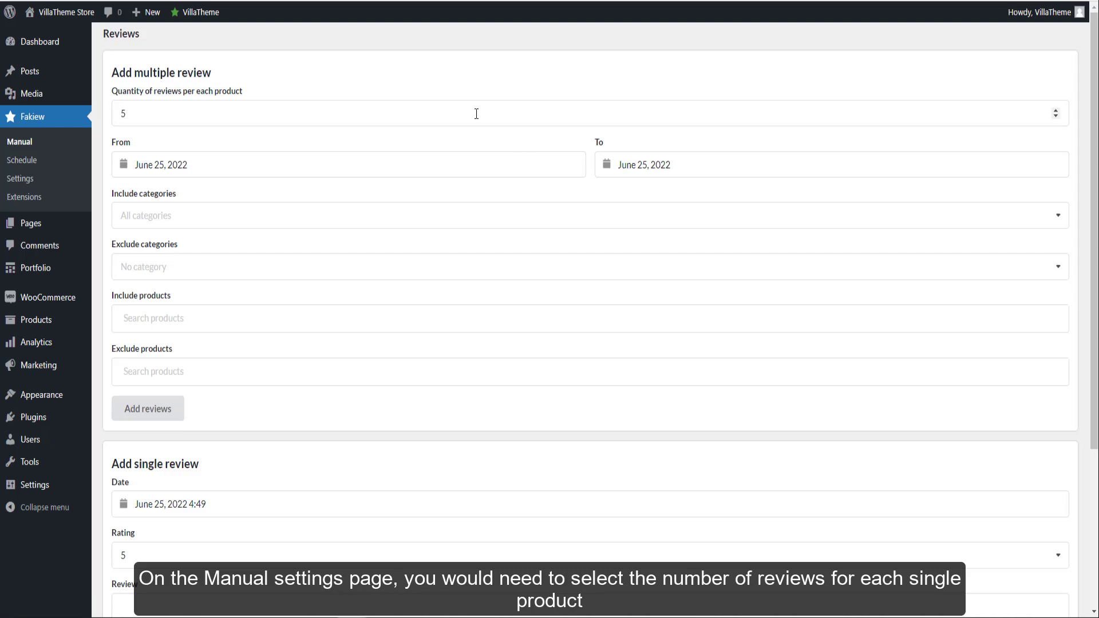
{"action": "left_click", "coordinate": [424, 164]}
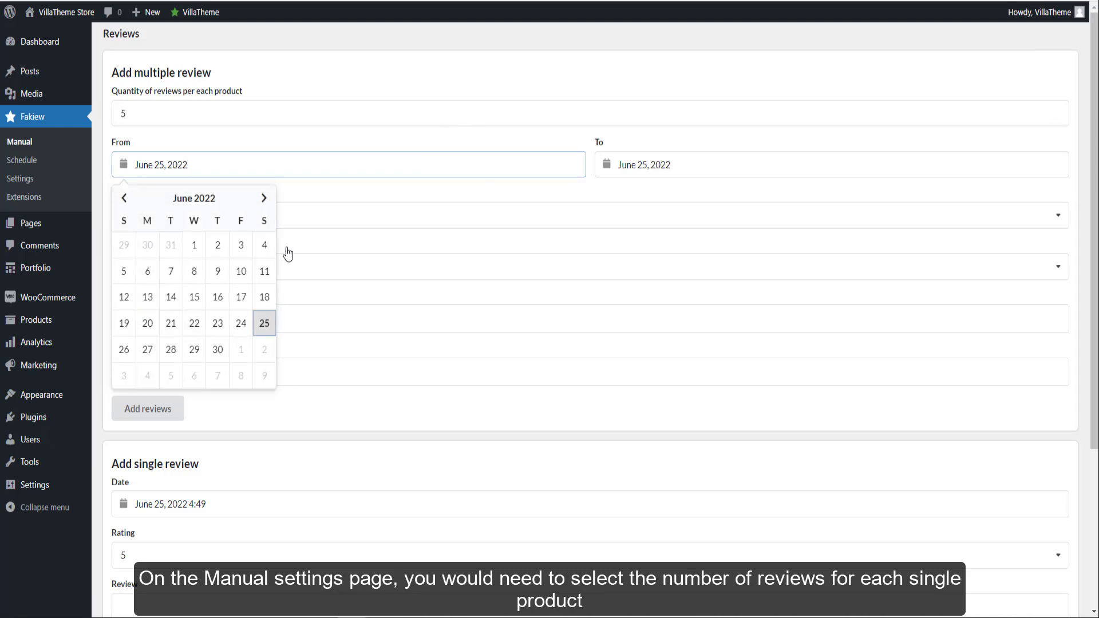
{"action": "left_click", "coordinate": [236, 297]}
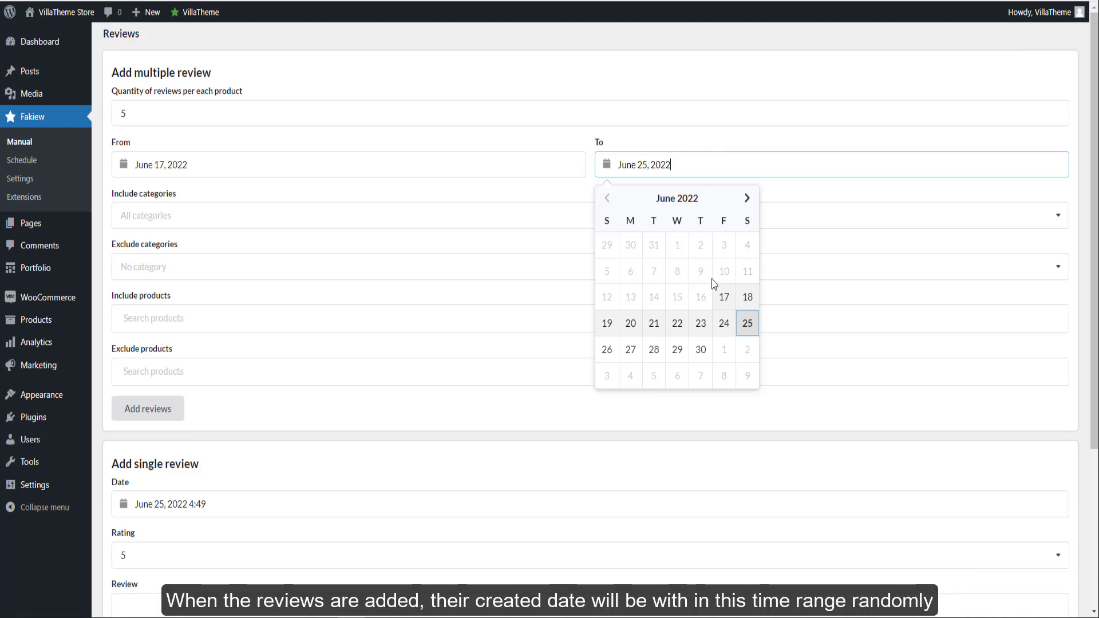
{"action": "left_click", "coordinate": [700, 349]}
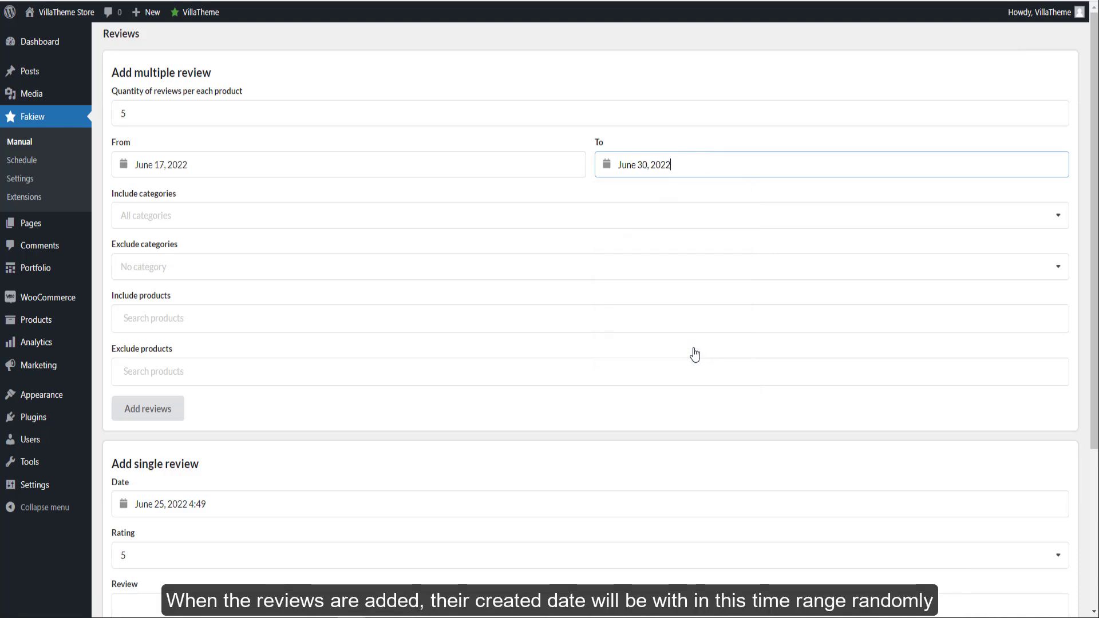
{"action": "left_click", "coordinate": [528, 219]}
{"action": "left_click", "coordinate": [431, 274]}
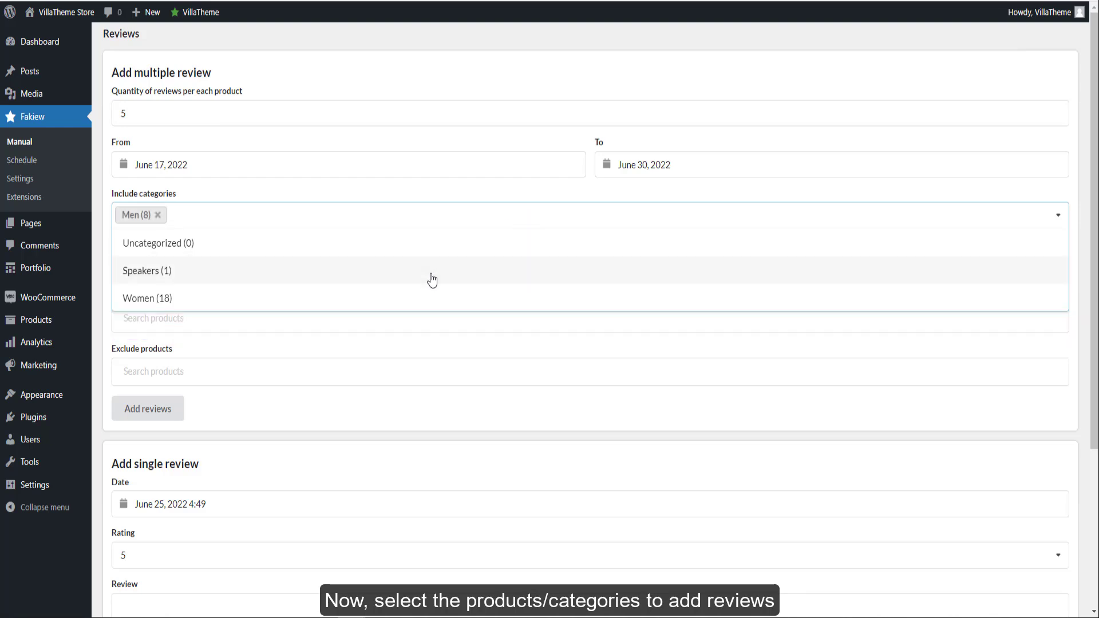
{"action": "left_click", "coordinate": [310, 196]}
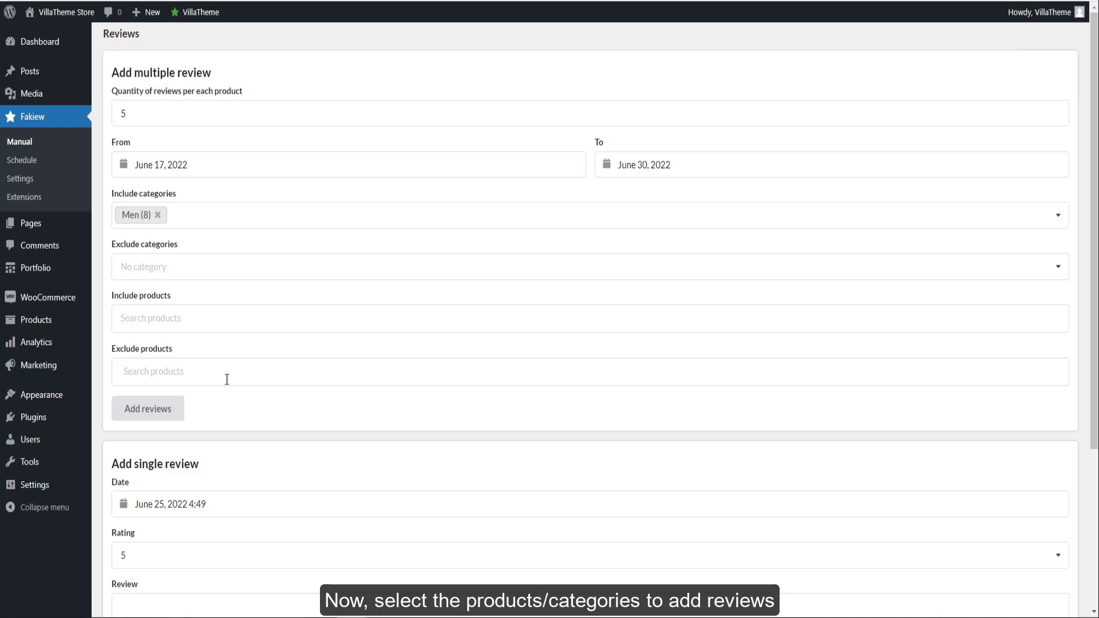
{"action": "left_click", "coordinate": [144, 416]}
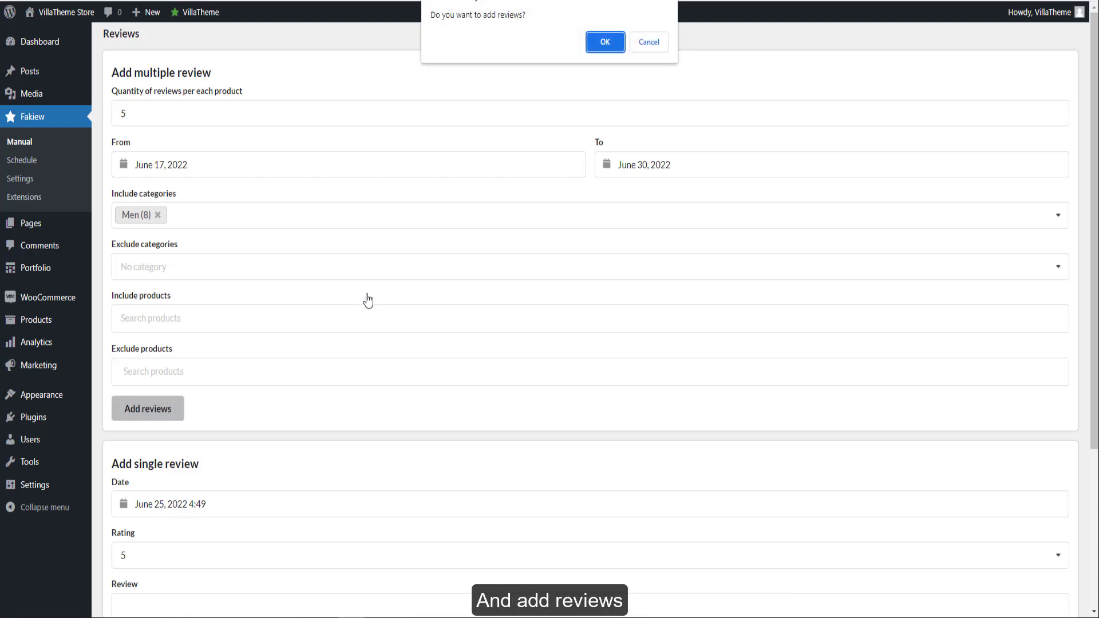
{"action": "left_click", "coordinate": [612, 41]}
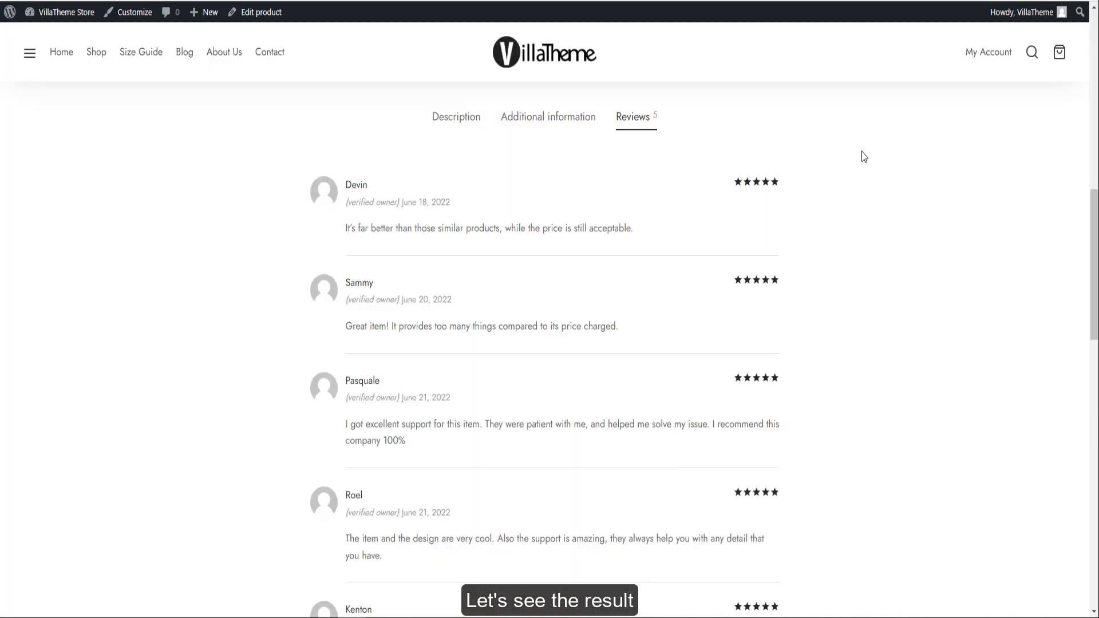
{"action": "scroll", "coordinate": [863, 156], "scroll_direction": "down", "scroll_amount": 1}
{"action": "scroll", "coordinate": [862, 156], "scroll_direction": "down", "scroll_amount": 2}
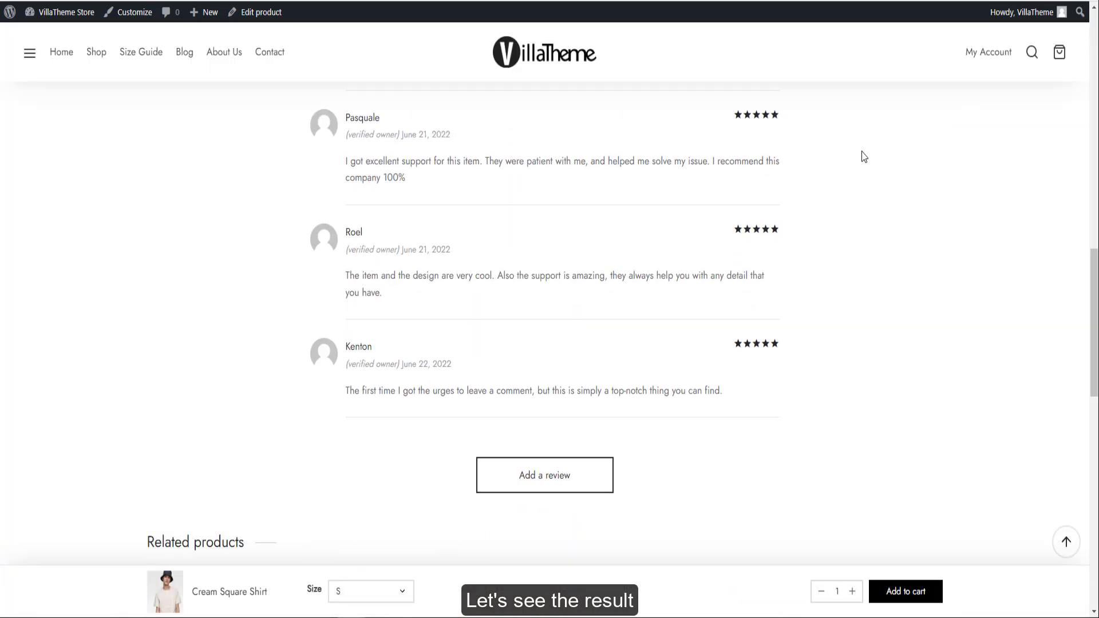
{"action": "scroll", "coordinate": [863, 156], "scroll_direction": "up", "scroll_amount": 2}
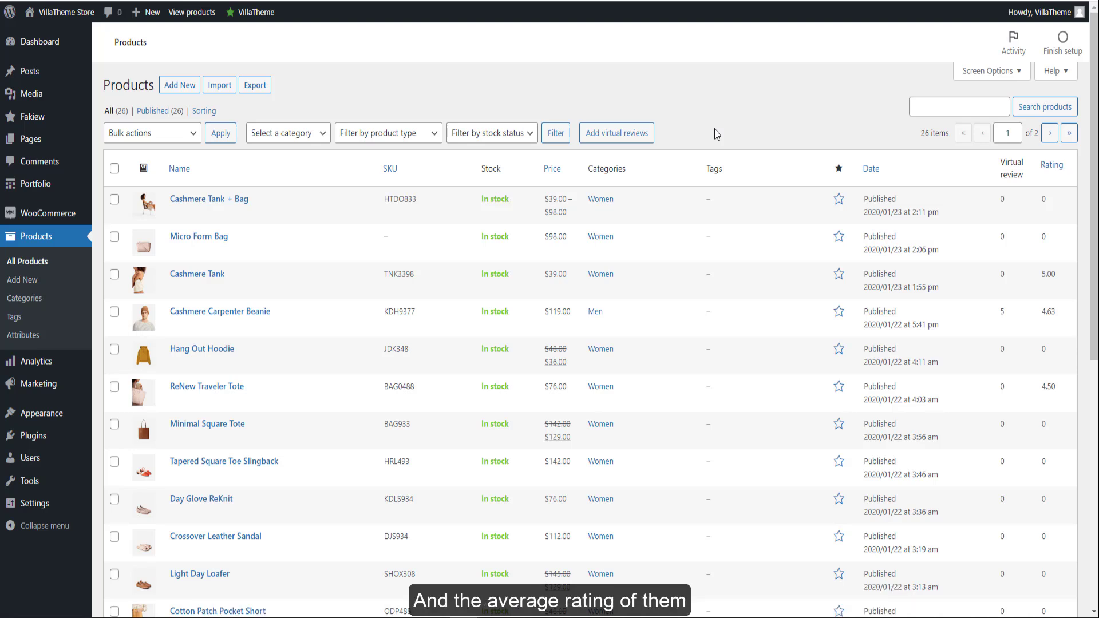
Step: Add 5 virtual reviews each to ReNew Traveler Tote and Minimal Square Tote from the Products list
{"action": "left_click", "coordinate": [114, 173]}
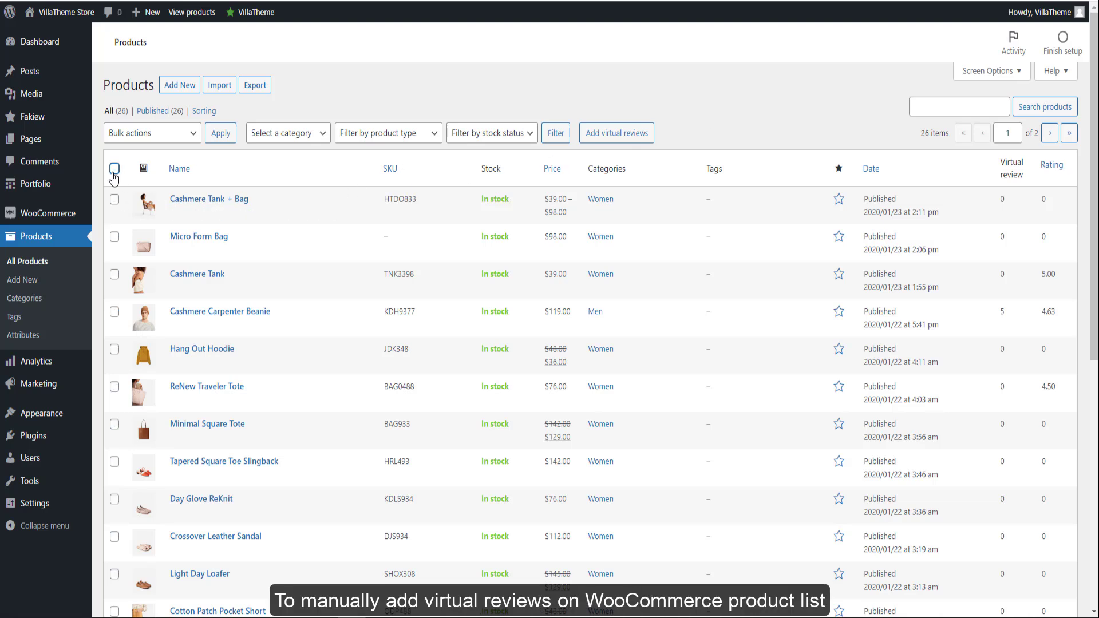
{"action": "left_click", "coordinate": [114, 387]}
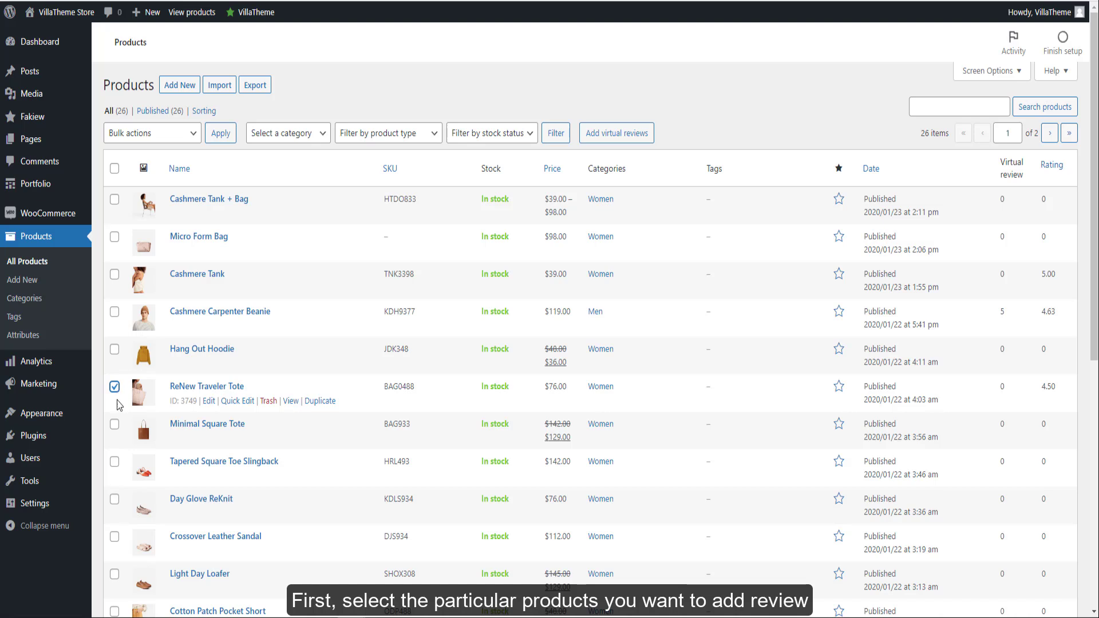
{"action": "left_click", "coordinate": [113, 430]}
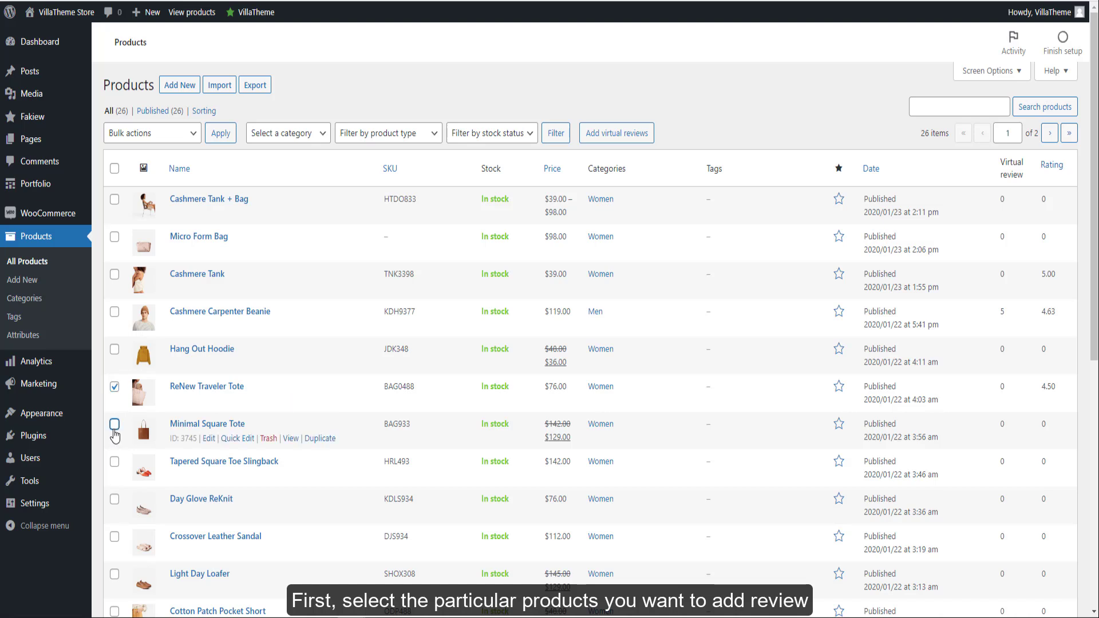
{"action": "left_click", "coordinate": [633, 136]}
{"action": "left_click", "coordinate": [694, 177]}
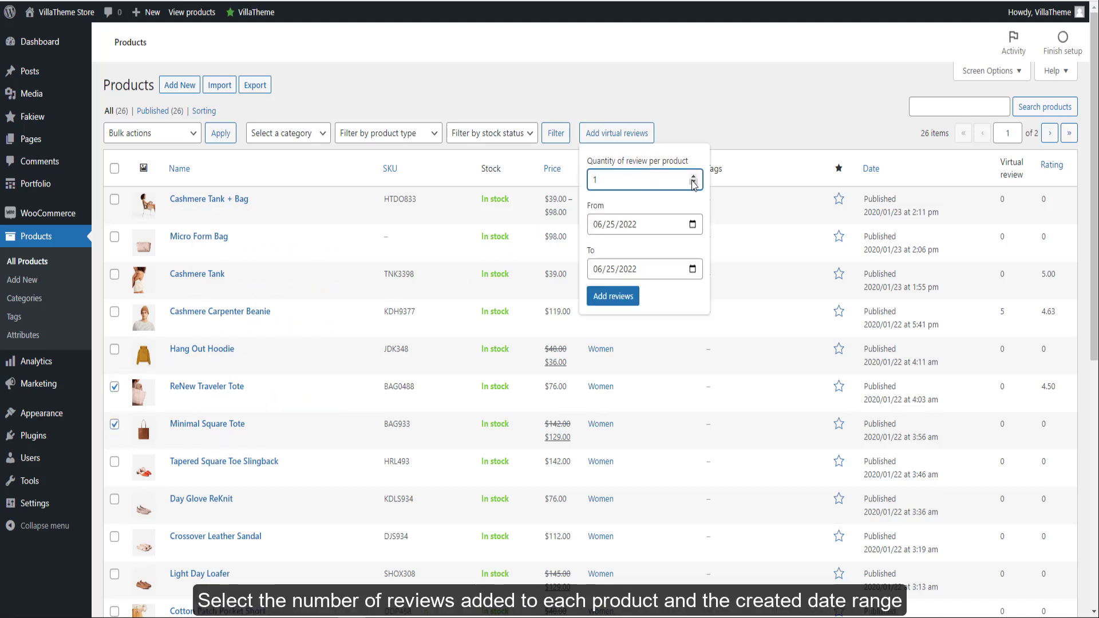
{"action": "left_click", "coordinate": [693, 176]}
{"action": "left_click", "coordinate": [613, 295]}
{"action": "left_click", "coordinate": [611, 43]}
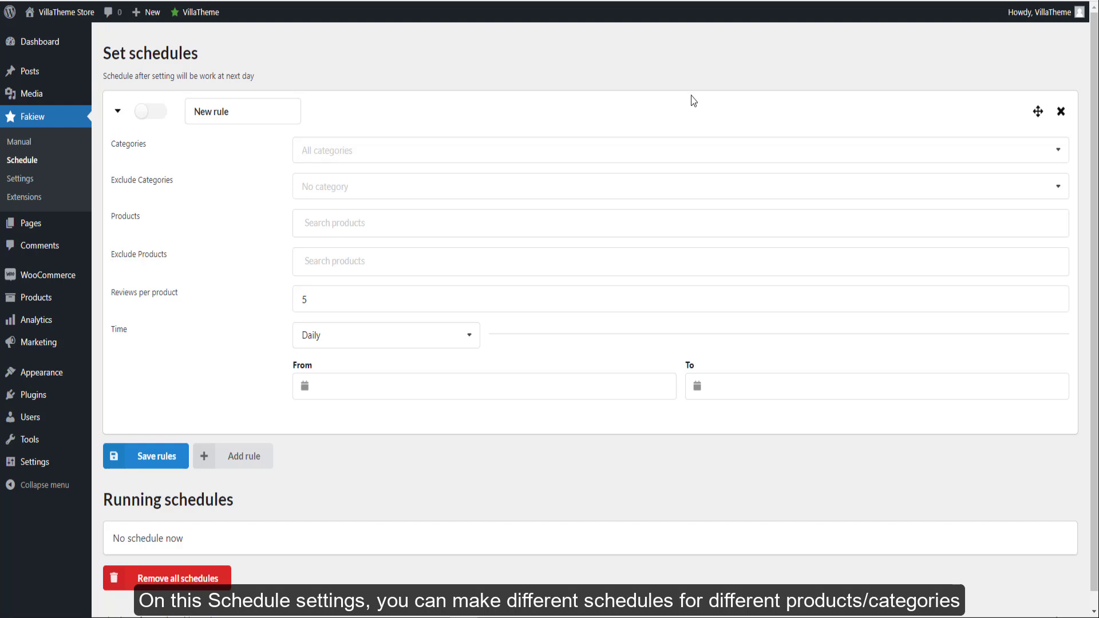
Step: Enable the schedule rule with Daily frequency running from June 15 to June 30, 2022
{"action": "left_click", "coordinate": [139, 112]}
{"action": "left_click", "coordinate": [326, 151]}
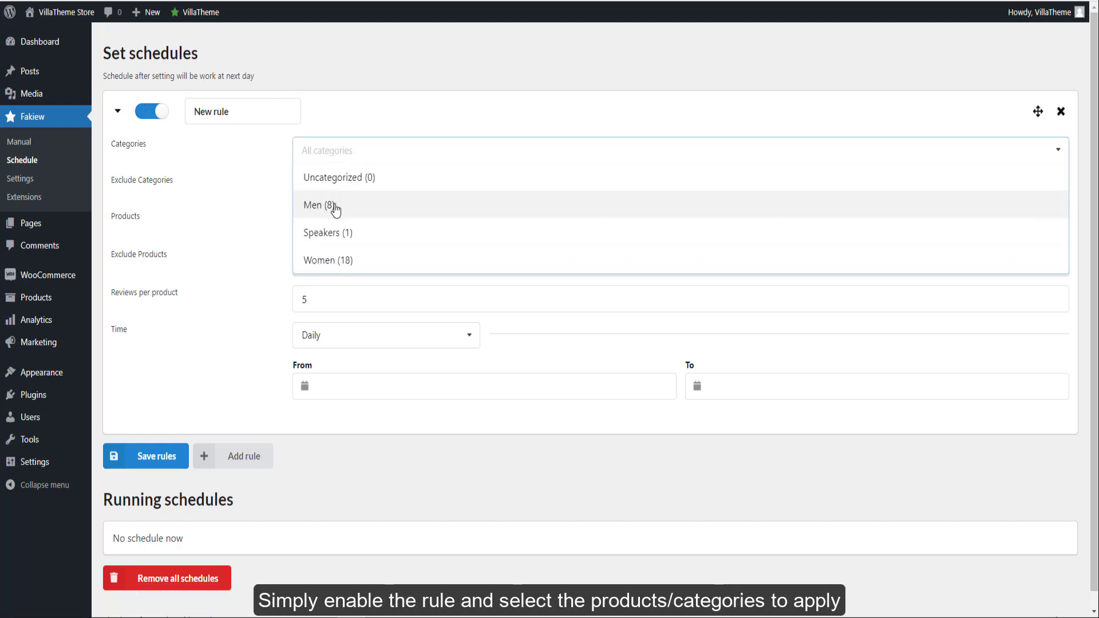
{"action": "left_click", "coordinate": [285, 170]}
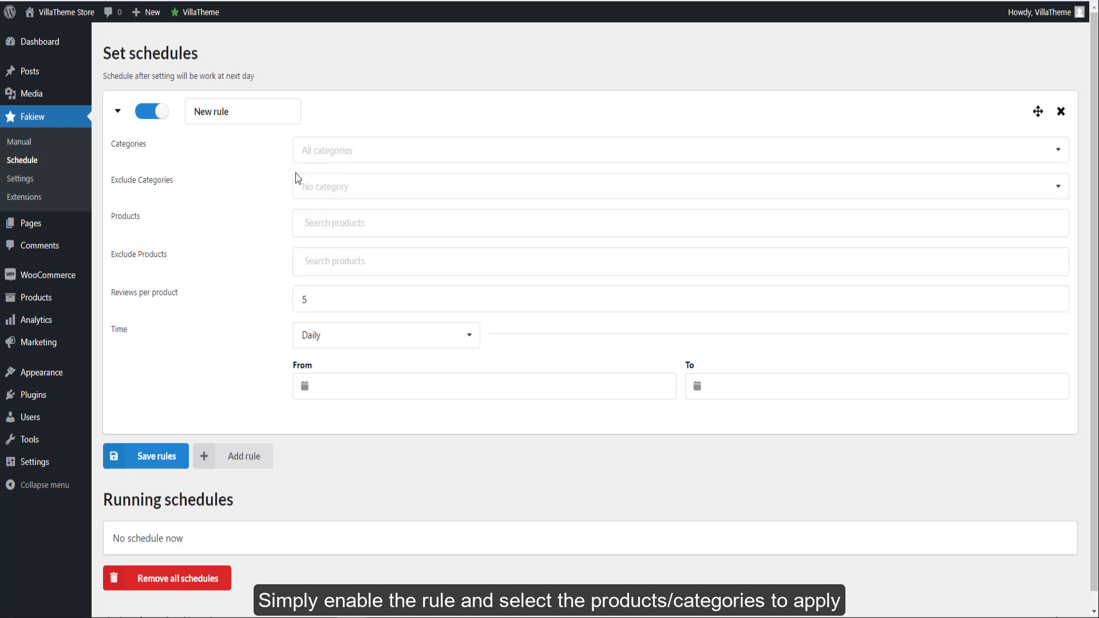
{"action": "mouse_move", "coordinate": [317, 300]}
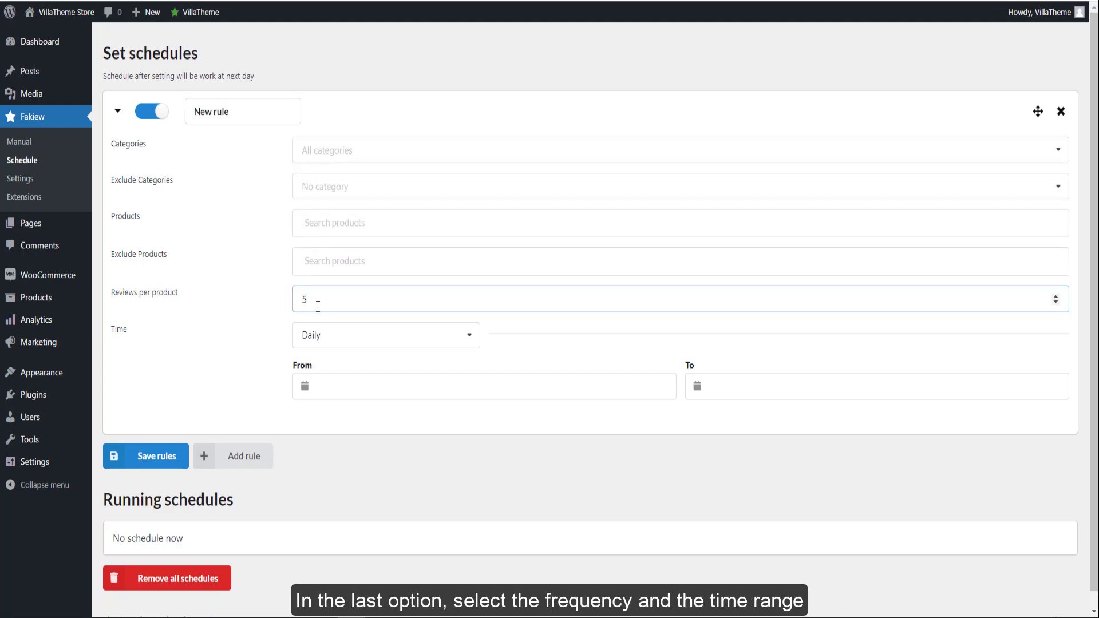
{"action": "left_click", "coordinate": [322, 336]}
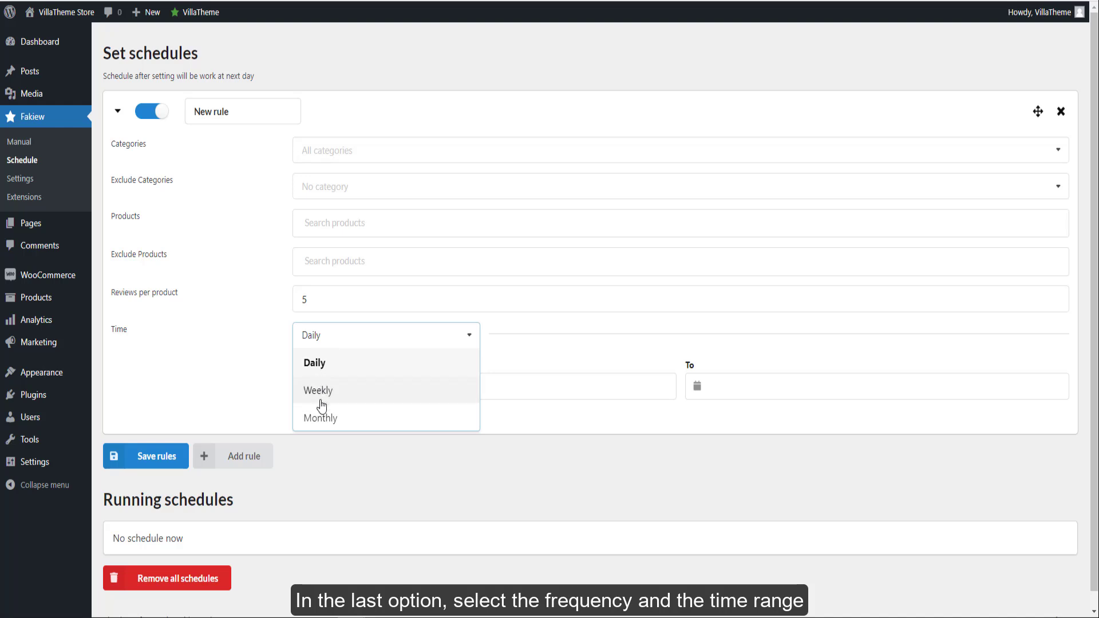
{"action": "left_click", "coordinate": [311, 340]}
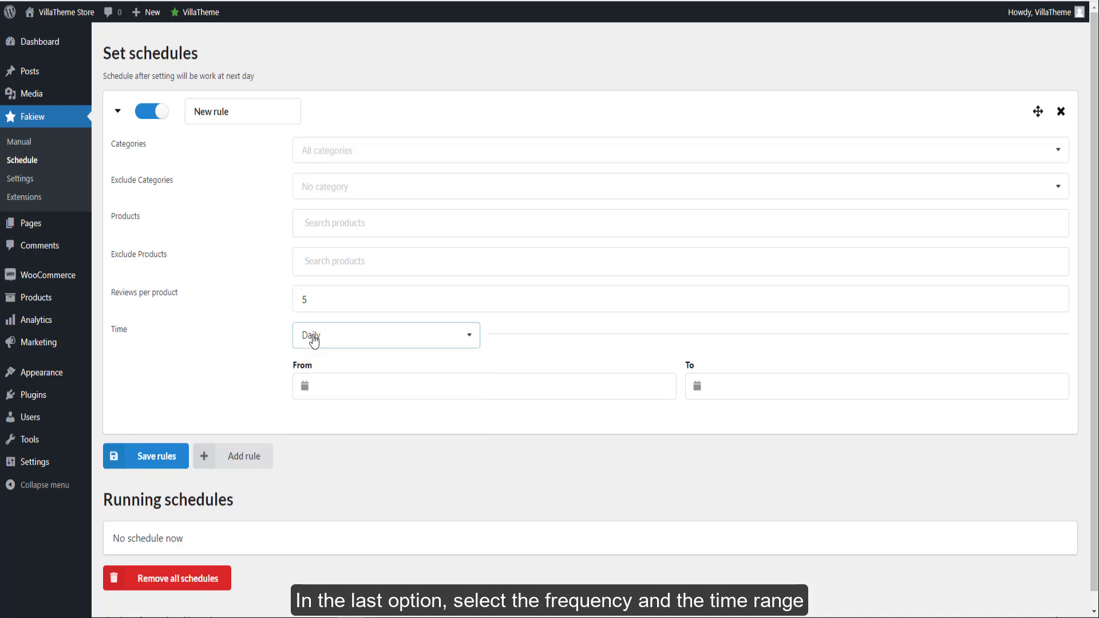
{"action": "left_click", "coordinate": [327, 385]}
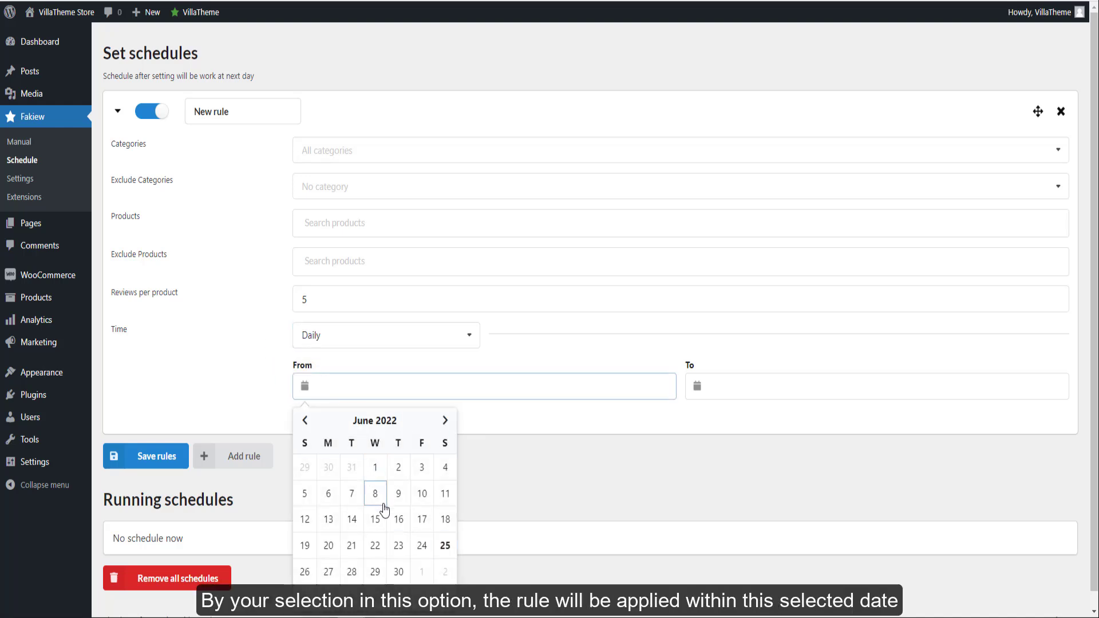
{"action": "left_click", "coordinate": [378, 519]}
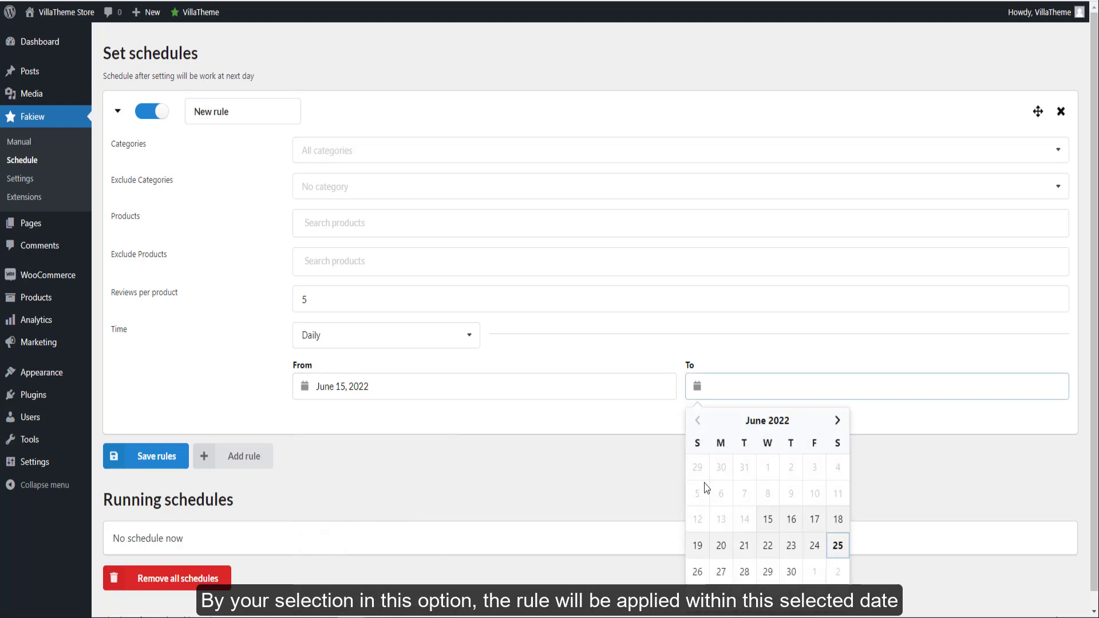
{"action": "left_click", "coordinate": [789, 574]}
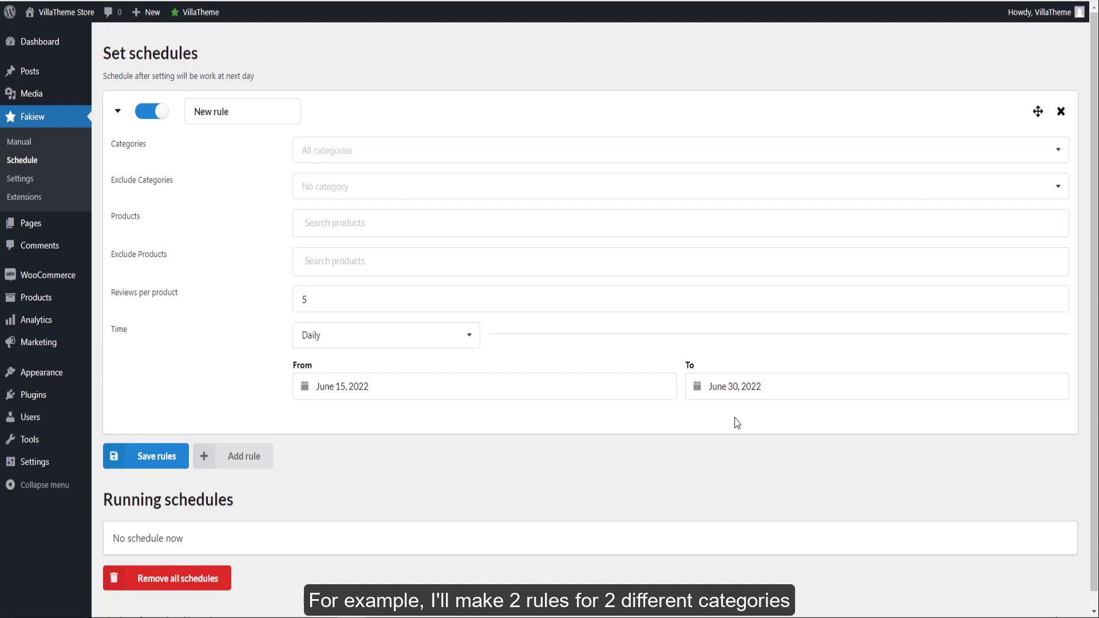
Step: Rename the rule Men, put the Men category in its exclusions and add a second rule
{"action": "triple_click", "coordinate": [245, 119]}
{"action": "type", "text": "Men"}
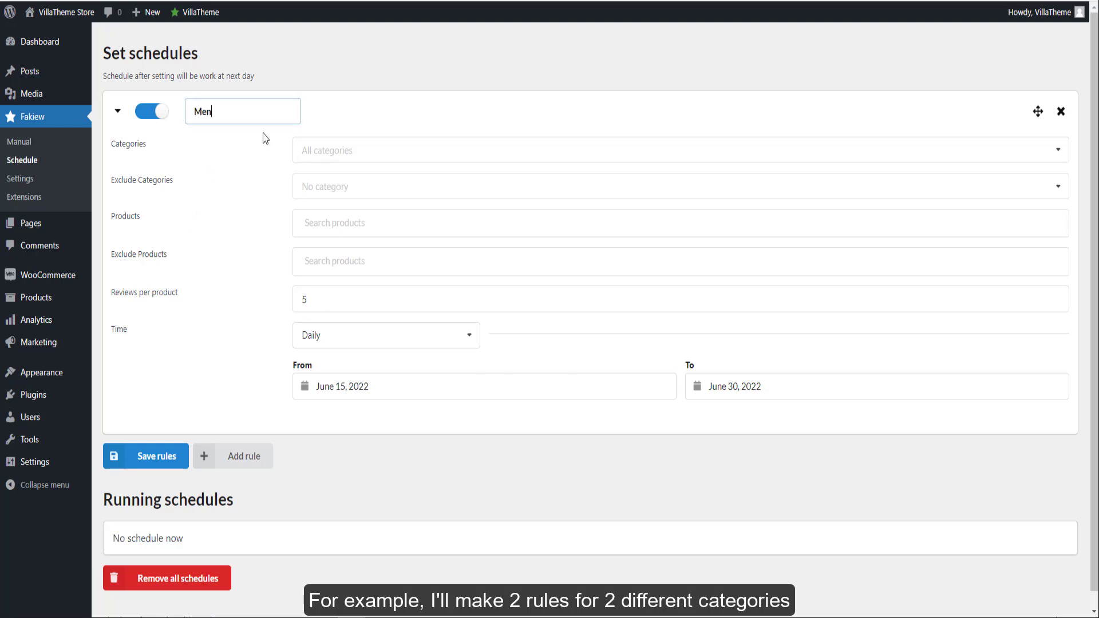
{"action": "left_click", "coordinate": [370, 184]}
{"action": "left_click", "coordinate": [362, 241]}
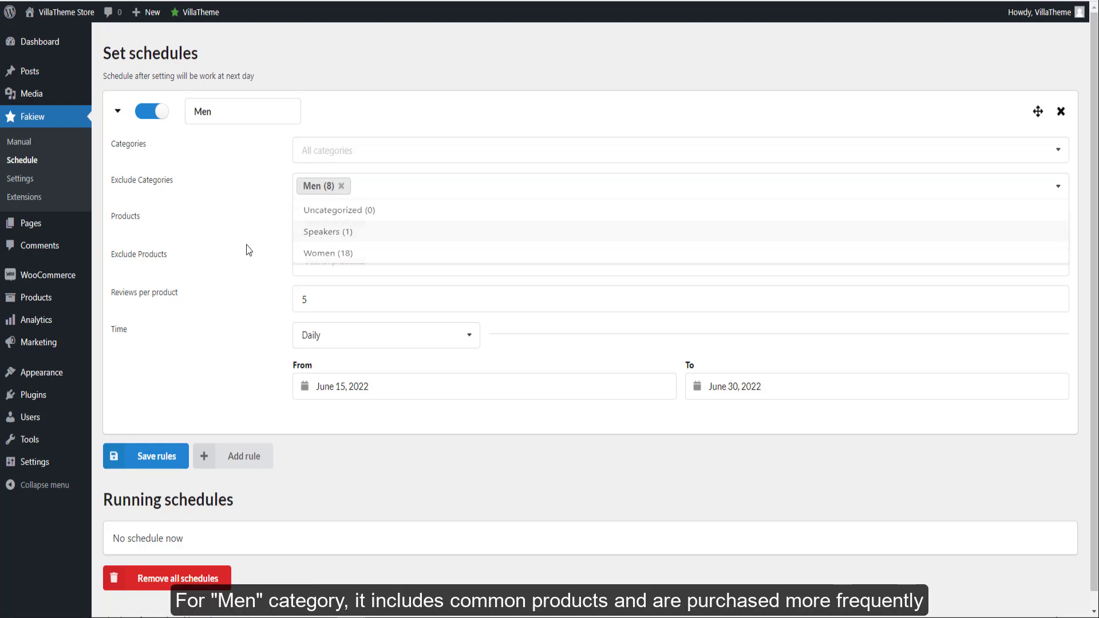
{"action": "left_click", "coordinate": [241, 455]}
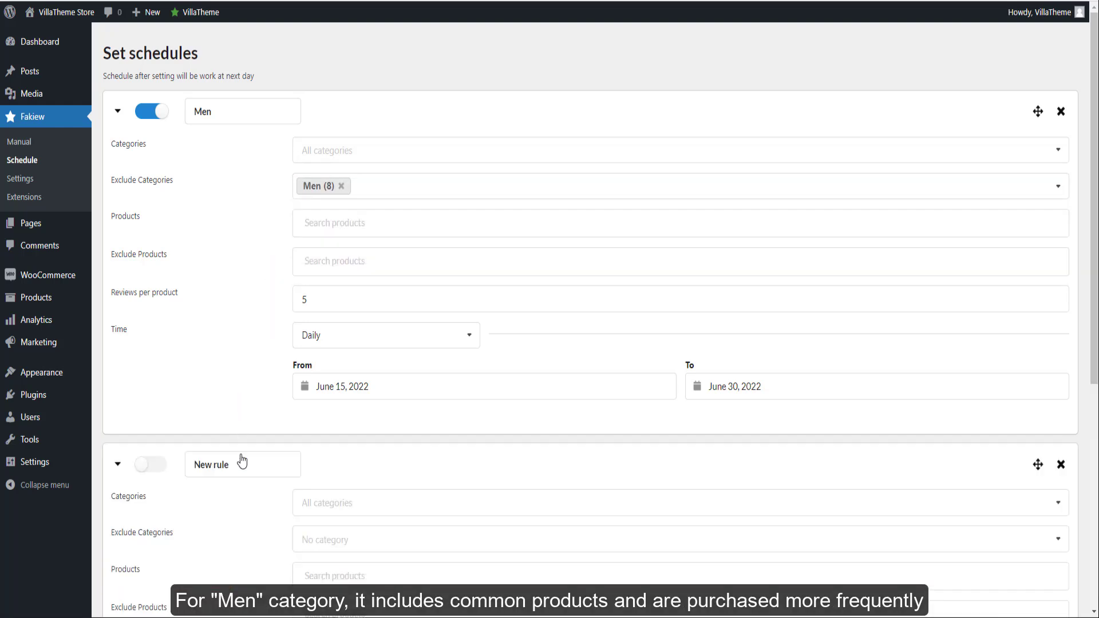
{"action": "scroll", "coordinate": [177, 418], "scroll_direction": "down", "scroll_amount": 1}
{"action": "scroll", "coordinate": [172, 417], "scroll_direction": "down", "scroll_amount": 3}
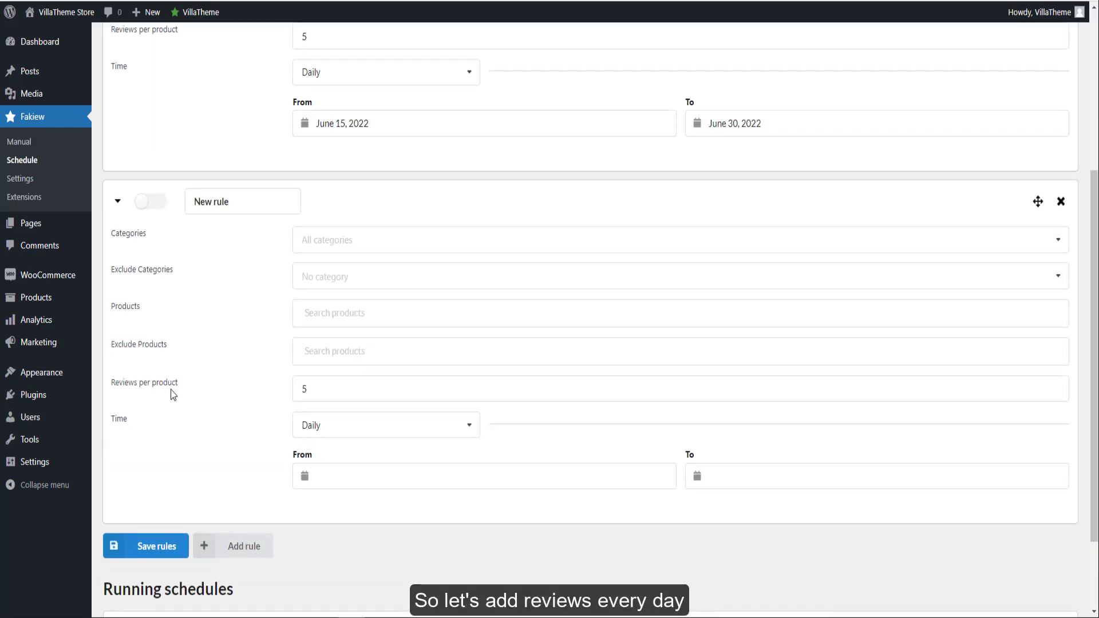
Step: Enable the second rule, name it Women, limit it to the Women category with 1 review per product
{"action": "left_click", "coordinate": [147, 200]}
{"action": "triple_click", "coordinate": [247, 210]}
{"action": "type", "text": "Women"}
{"action": "left_click", "coordinate": [352, 243]}
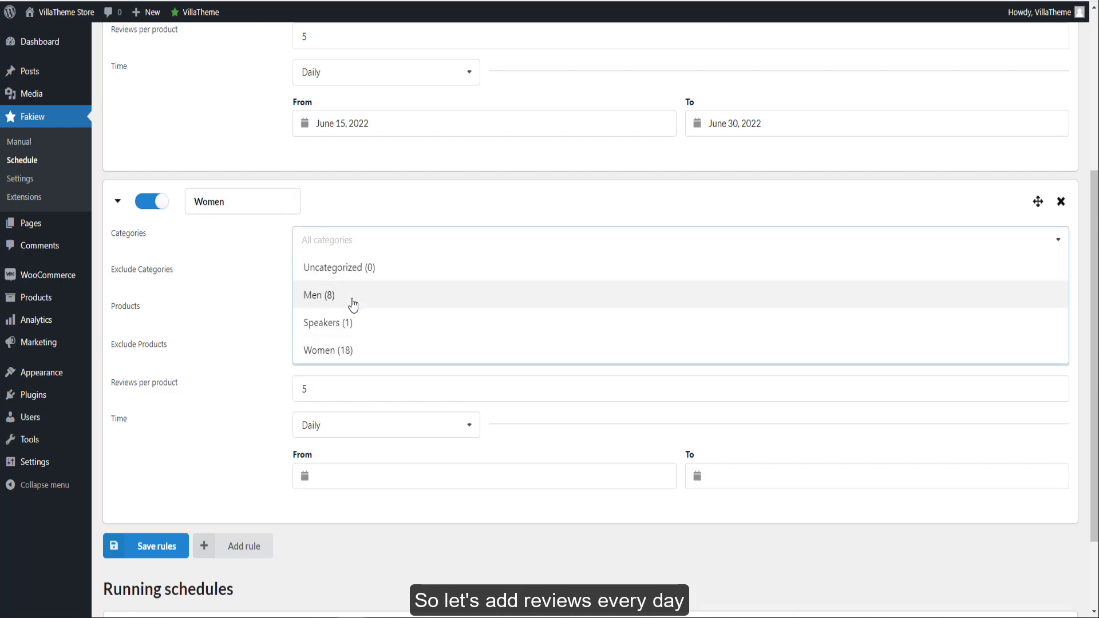
{"action": "left_click", "coordinate": [336, 351]}
{"action": "left_click", "coordinate": [259, 342]}
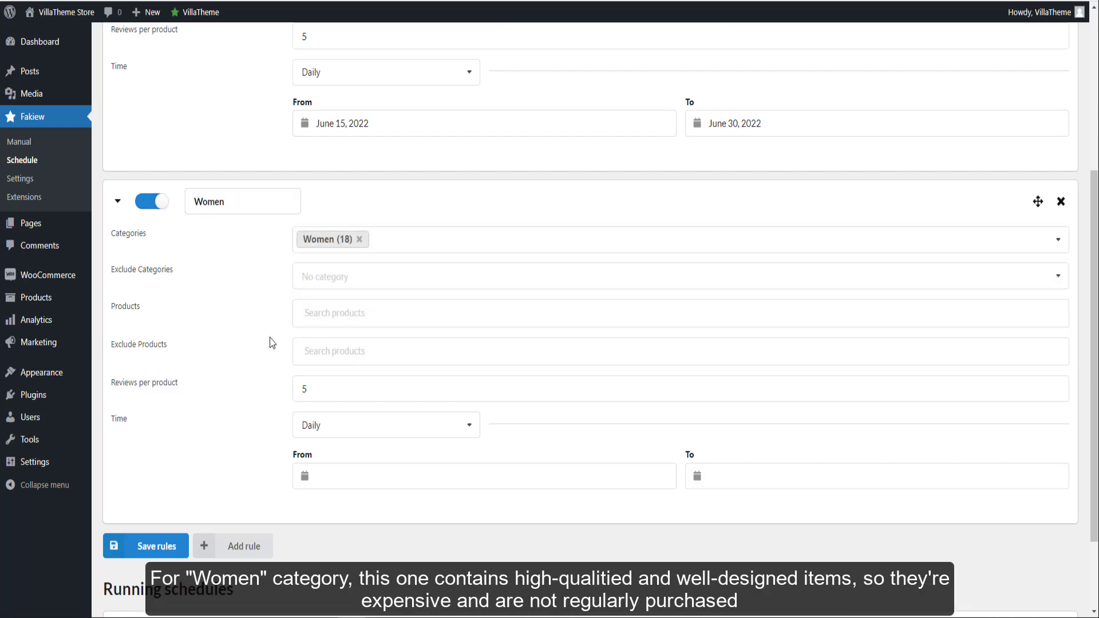
{"action": "double_click", "coordinate": [338, 388]}
{"action": "type", "text": "1"}
Step: Make the Women rule run monthly on days 18, 22 and 25
{"action": "left_click", "coordinate": [363, 429]}
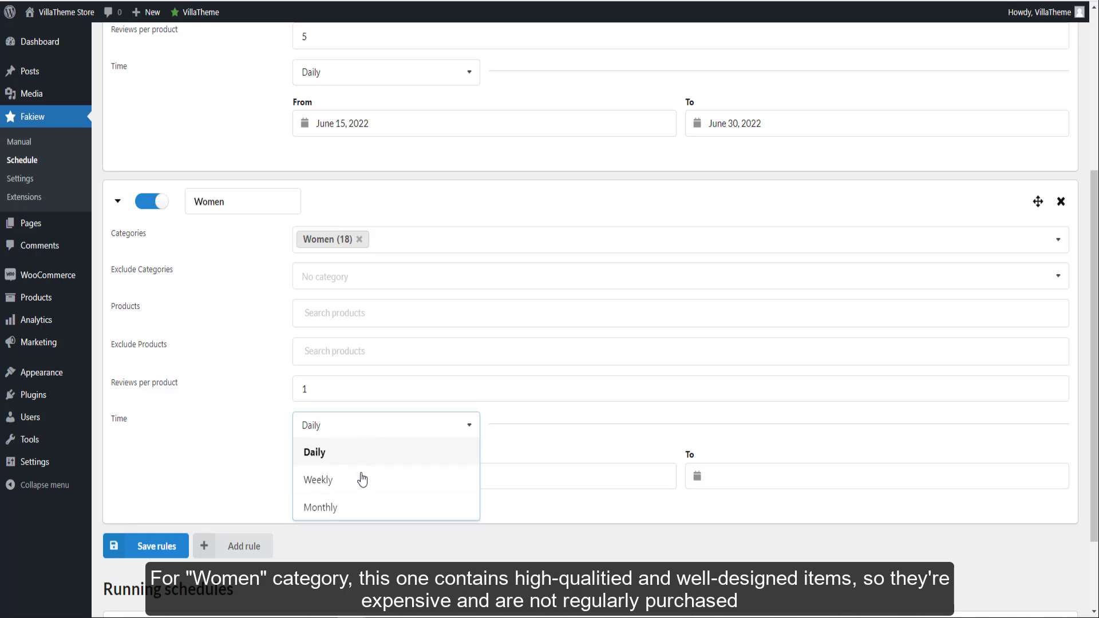
{"action": "left_click", "coordinate": [361, 514]}
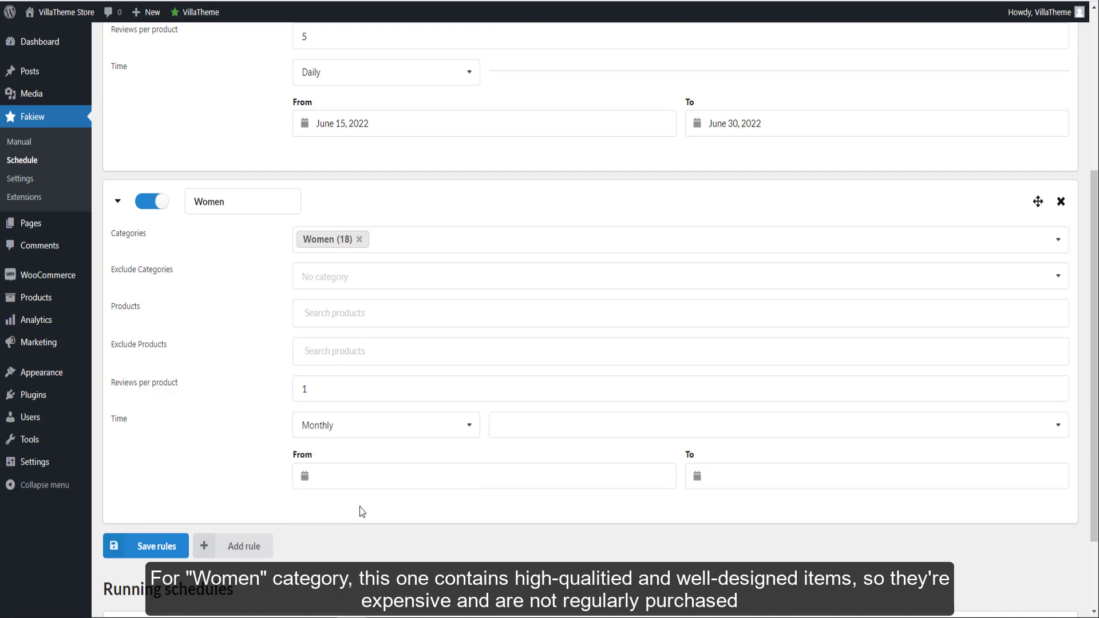
{"action": "left_click", "coordinate": [551, 426]}
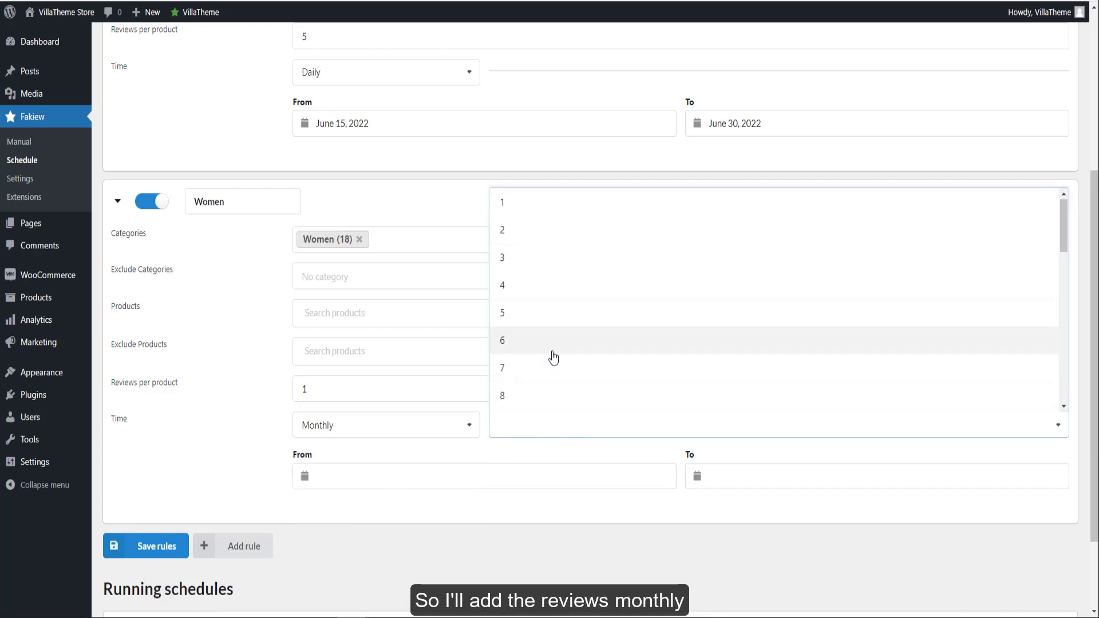
{"action": "scroll", "coordinate": [553, 357], "scroll_direction": "down", "scroll_amount": 2}
{"action": "scroll", "coordinate": [553, 357], "scroll_direction": "down", "scroll_amount": 1}
{"action": "scroll", "coordinate": [566, 354], "scroll_direction": "down", "scroll_amount": 1}
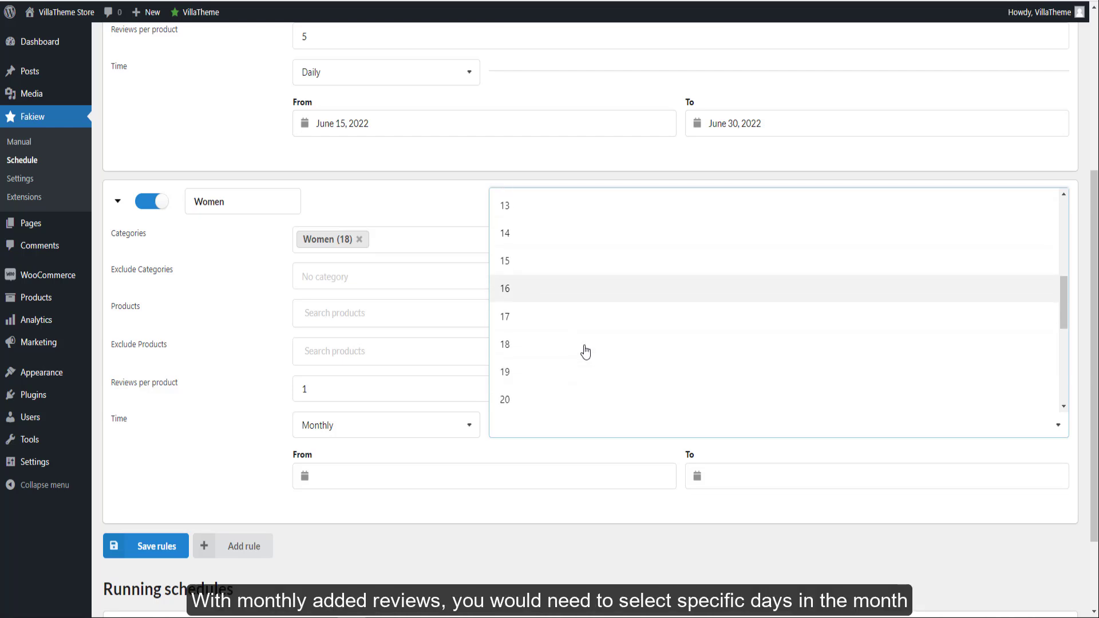
{"action": "left_click", "coordinate": [585, 341]}
{"action": "scroll", "coordinate": [585, 339], "scroll_direction": "down", "scroll_amount": 1}
{"action": "scroll", "coordinate": [585, 335], "scroll_direction": "down", "scroll_amount": 2}
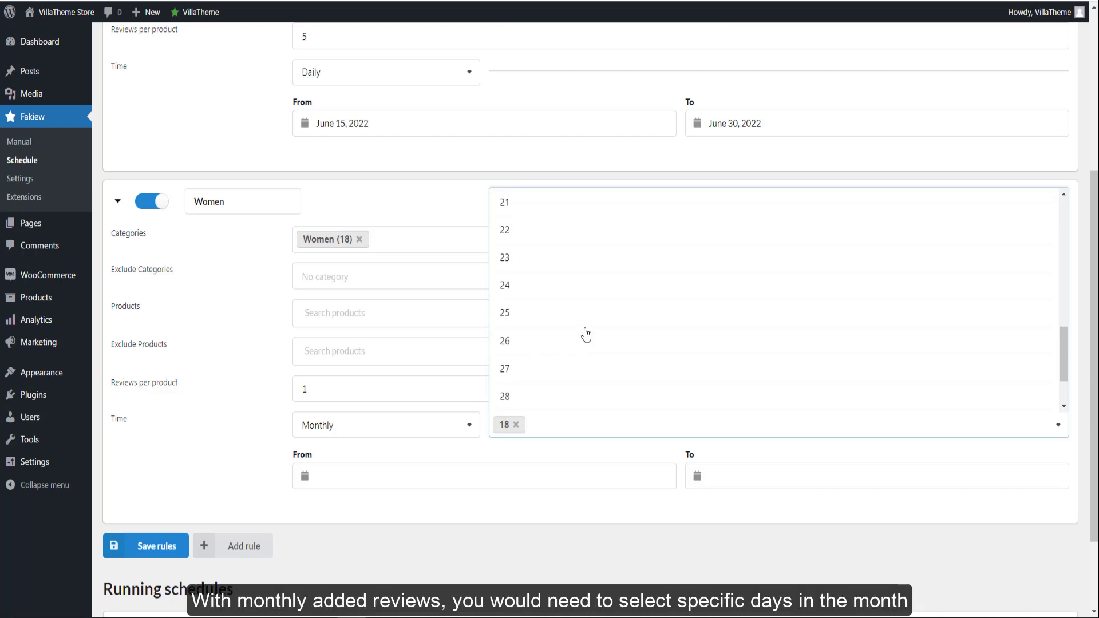
{"action": "left_click", "coordinate": [603, 234]}
{"action": "left_click", "coordinate": [600, 295]}
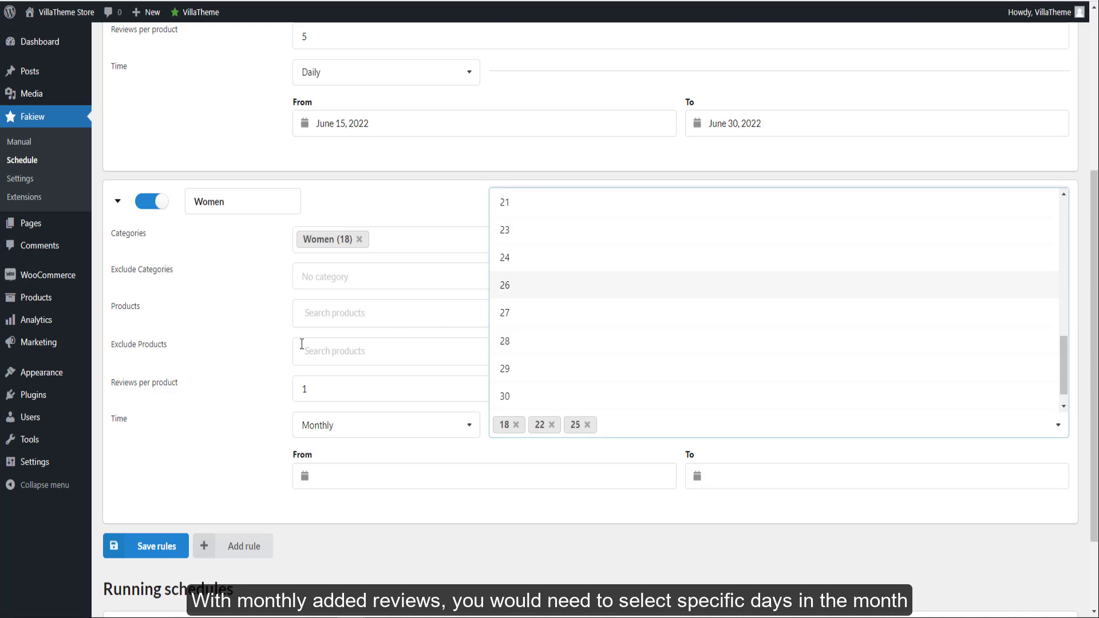
{"action": "left_click", "coordinate": [230, 353]}
Step: Set the Women rule to June 15–30, 2022 and save the schedule rules
{"action": "left_click", "coordinate": [400, 469]}
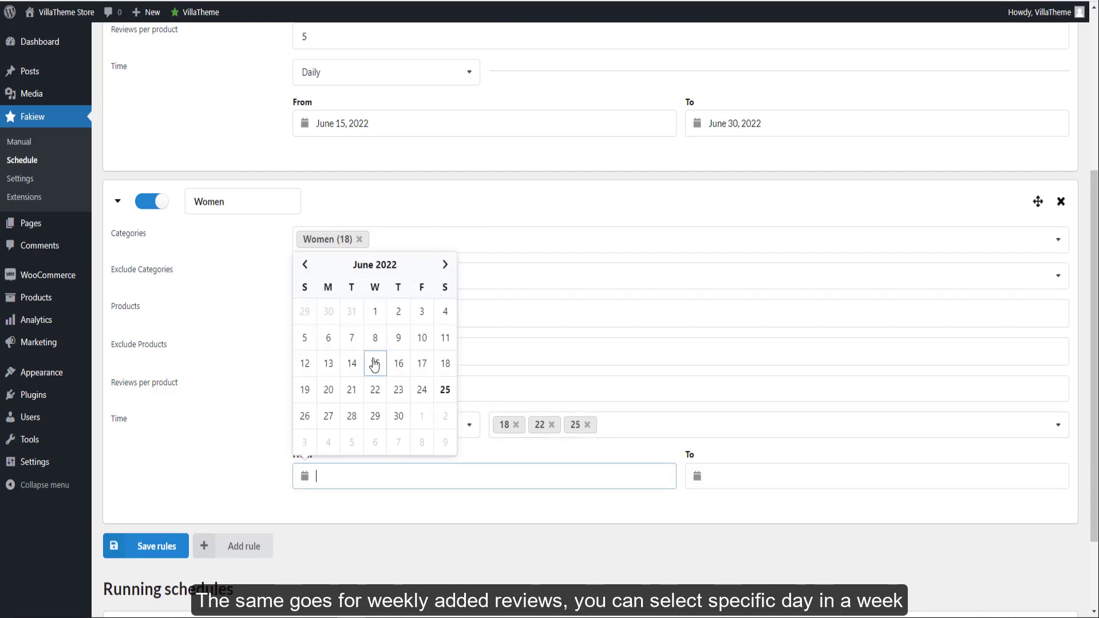
{"action": "left_click", "coordinate": [374, 365]}
{"action": "left_click", "coordinate": [714, 475]}
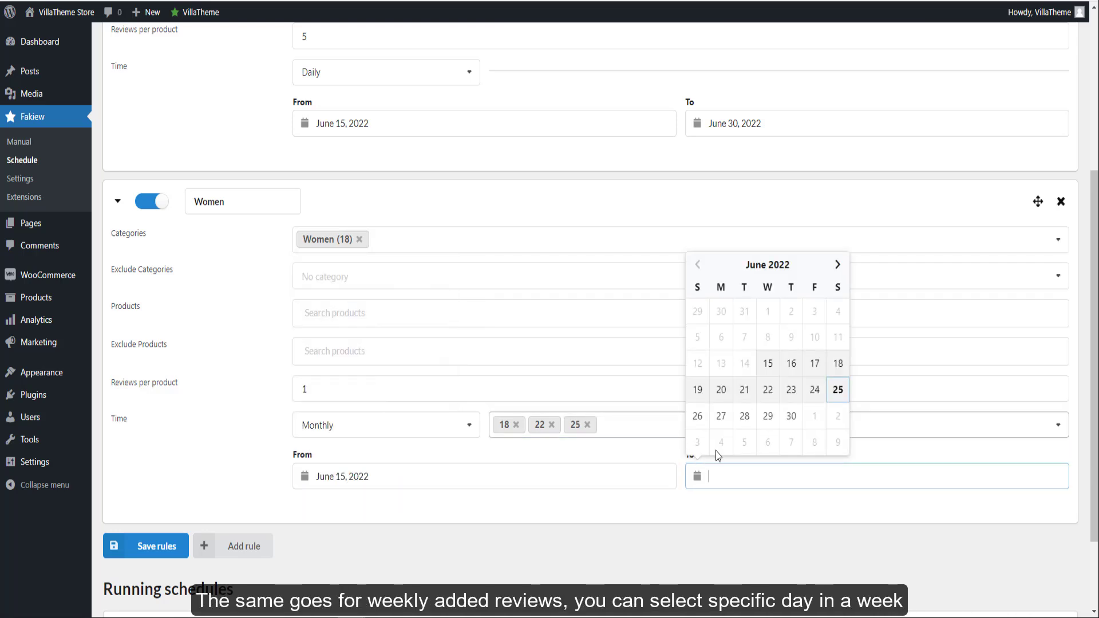
{"action": "left_click", "coordinate": [792, 418]}
{"action": "left_click", "coordinate": [135, 546]}
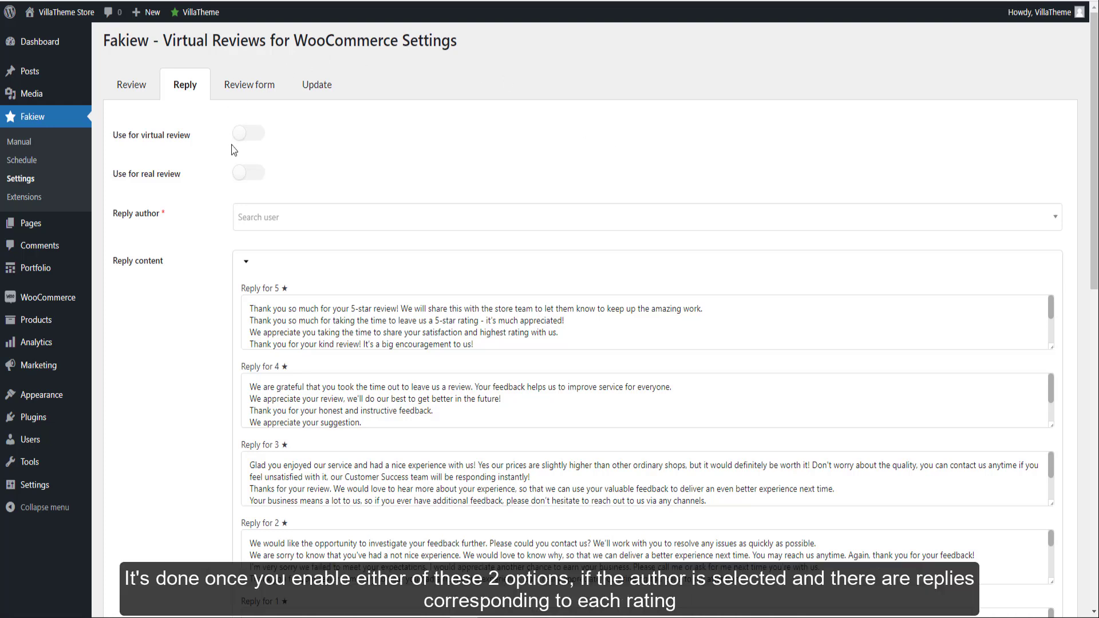
Step: Enable automatic replies for virtual and real reviews with VillaTheme as reply author
{"action": "left_click", "coordinate": [248, 134]}
{"action": "left_click", "coordinate": [256, 176]}
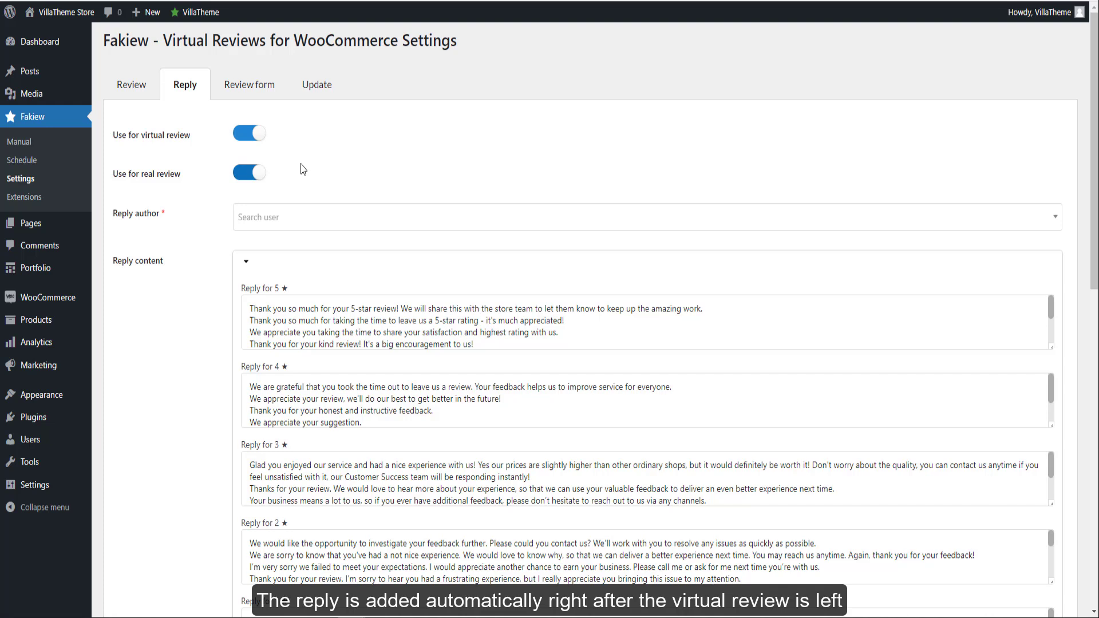
{"action": "left_click", "coordinate": [292, 217]}
{"action": "type", "text": "vil"}
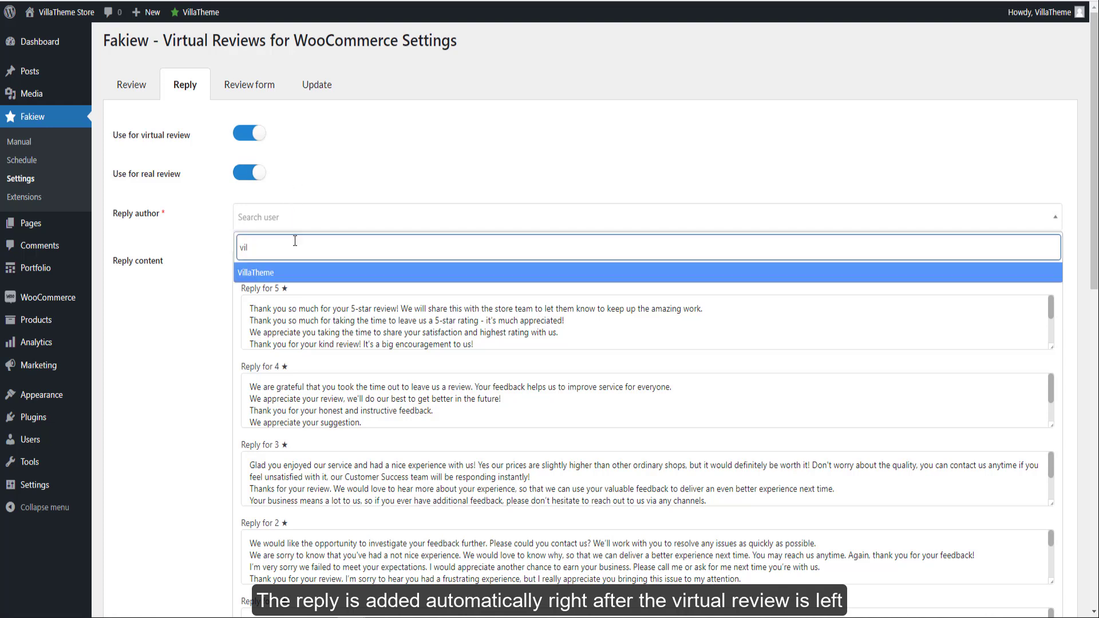
{"action": "left_click", "coordinate": [274, 276]}
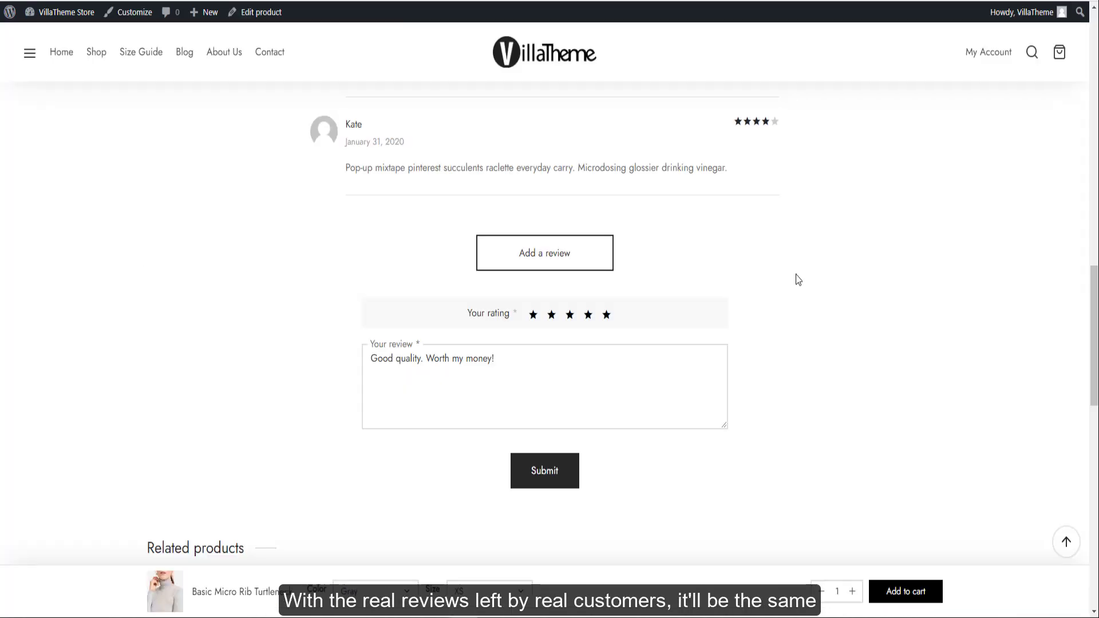
Step: Submit the five-star product review on the storefront
{"action": "left_click", "coordinate": [542, 480]}
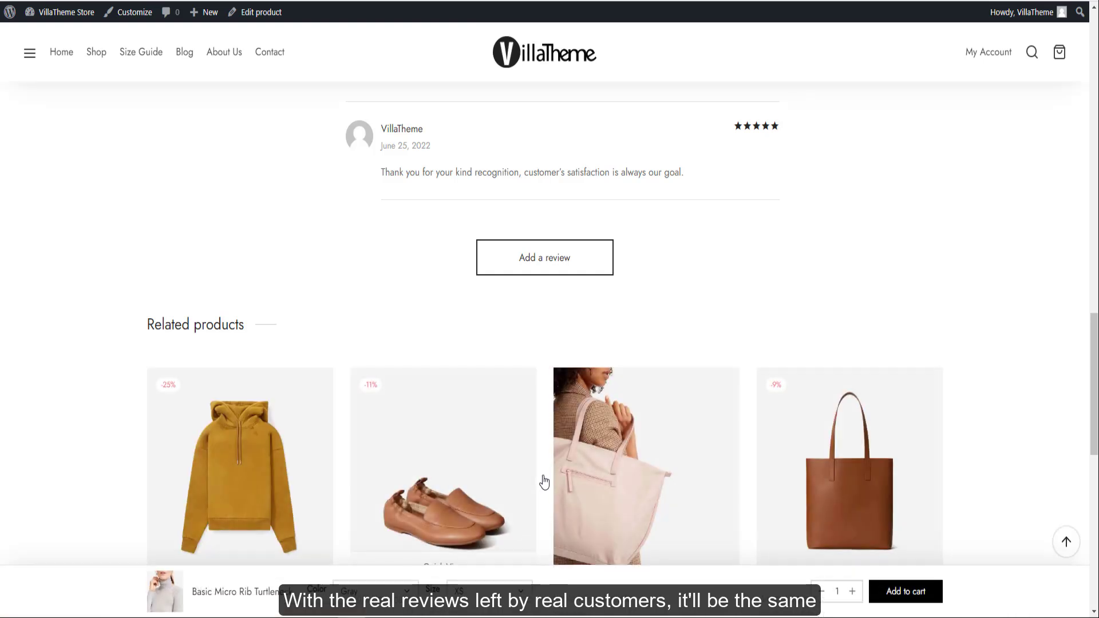
{"action": "scroll", "coordinate": [543, 482], "scroll_direction": "up", "scroll_amount": 3}
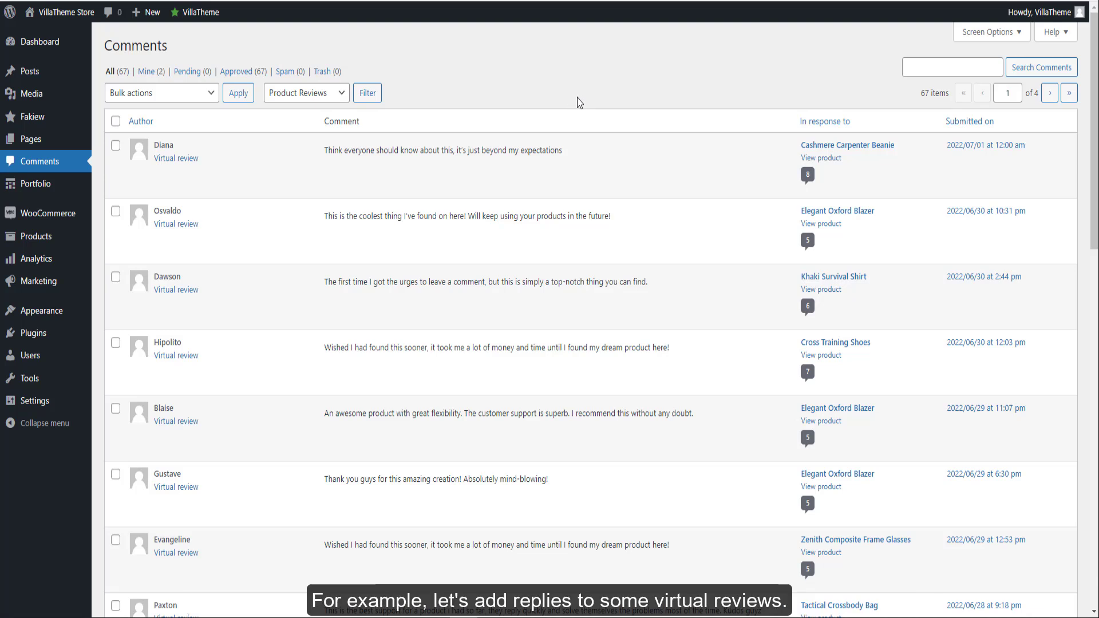
Step: Filter the Comments list to show only virtual reviews
{"action": "left_click", "coordinate": [289, 95]}
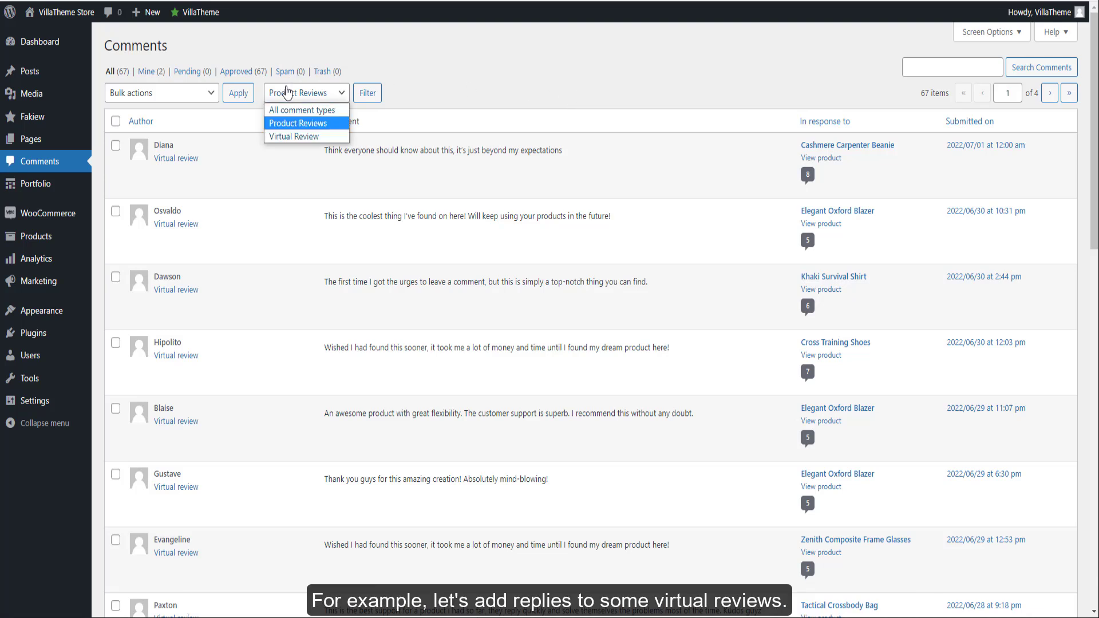
{"action": "left_click", "coordinate": [293, 136]}
{"action": "left_click", "coordinate": [368, 95]}
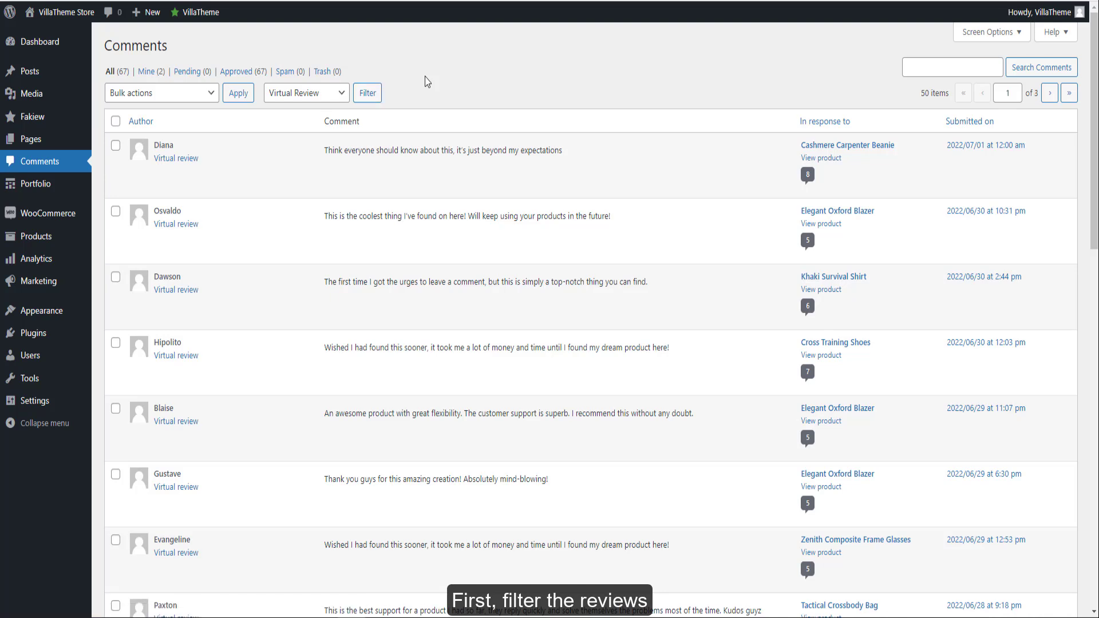
Step: Apply 'Add reply (from Virtual reviews settings)' to the two most recent virtual reviews
{"action": "left_click", "coordinate": [115, 122]}
{"action": "mouse_move", "coordinate": [116, 144]}
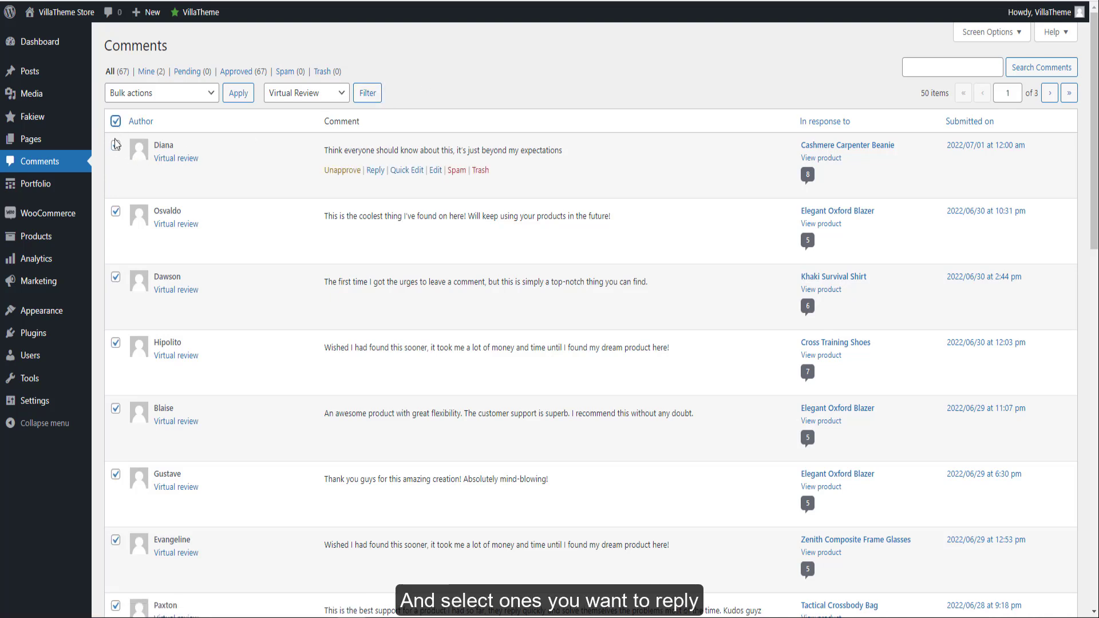
{"action": "left_click", "coordinate": [115, 122]}
{"action": "left_click", "coordinate": [115, 145]}
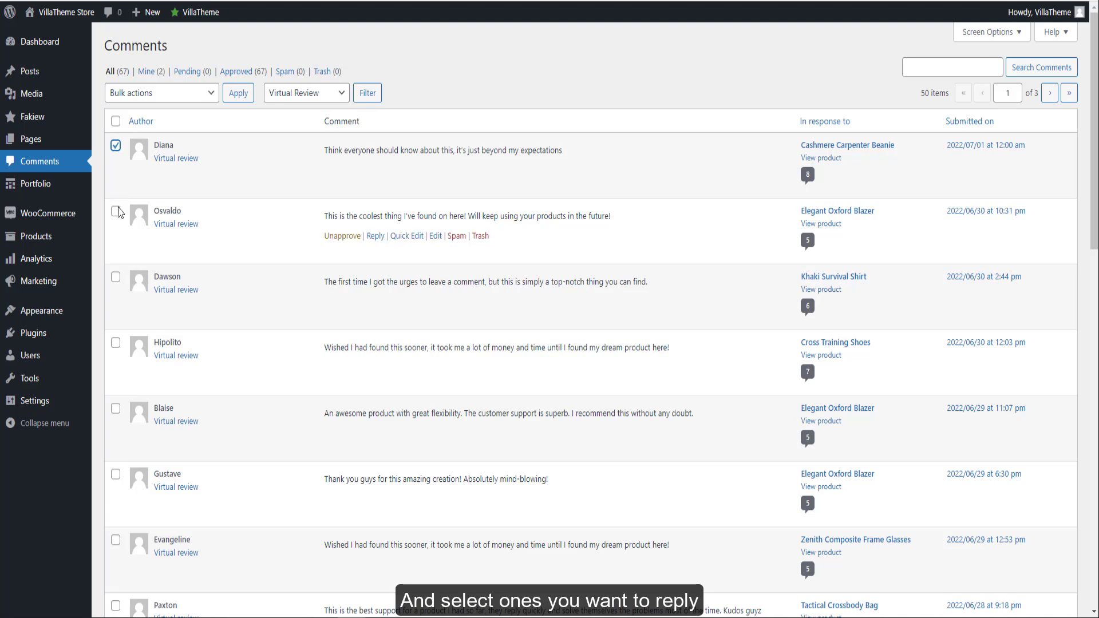
{"action": "left_click", "coordinate": [115, 211]}
{"action": "left_click", "coordinate": [167, 94]}
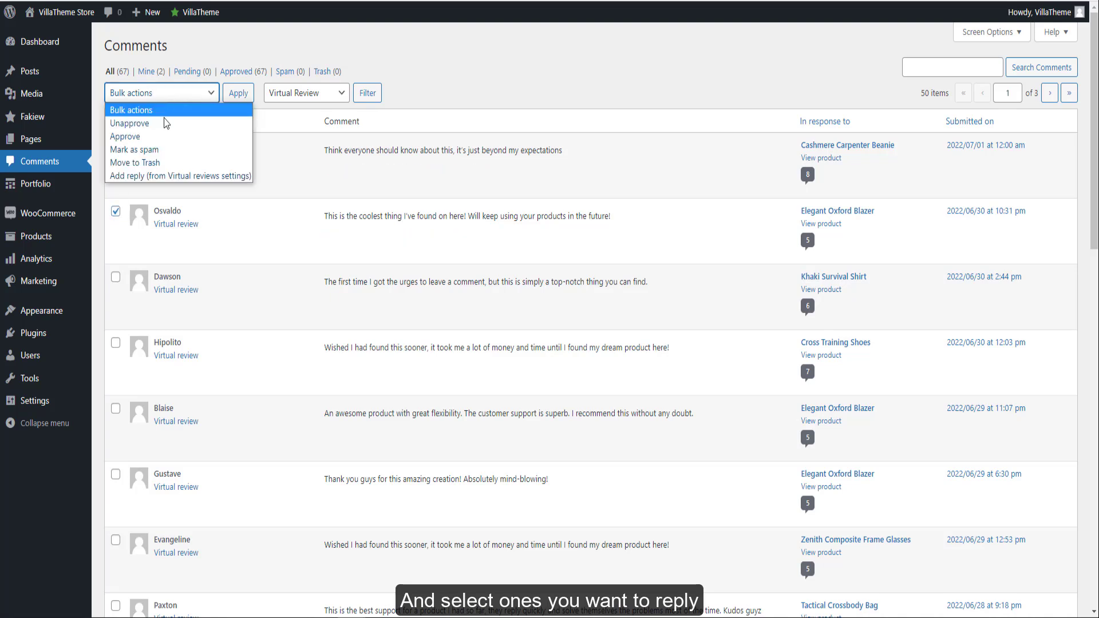
{"action": "left_click", "coordinate": [142, 176]}
{"action": "left_click", "coordinate": [237, 96]}
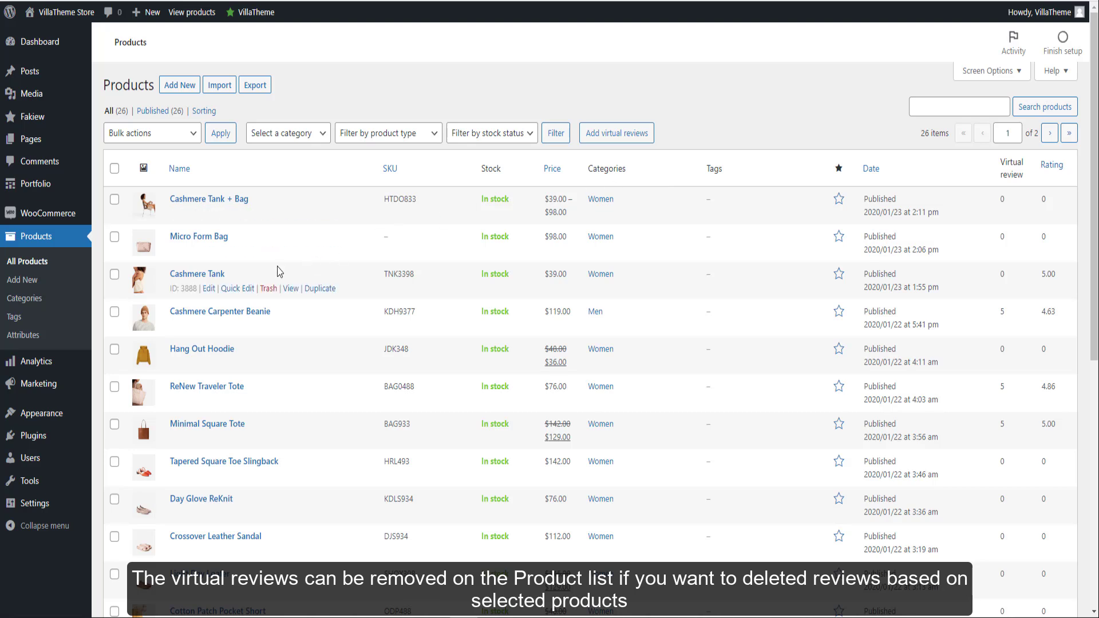
Step: Apply Delete Virtual Reviews to Cashmere Carpenter Beanie, ReNew Traveler Tote and Minimal Square Tote
{"action": "left_click", "coordinate": [115, 170]}
{"action": "left_click", "coordinate": [114, 311]}
{"action": "left_click", "coordinate": [115, 386]}
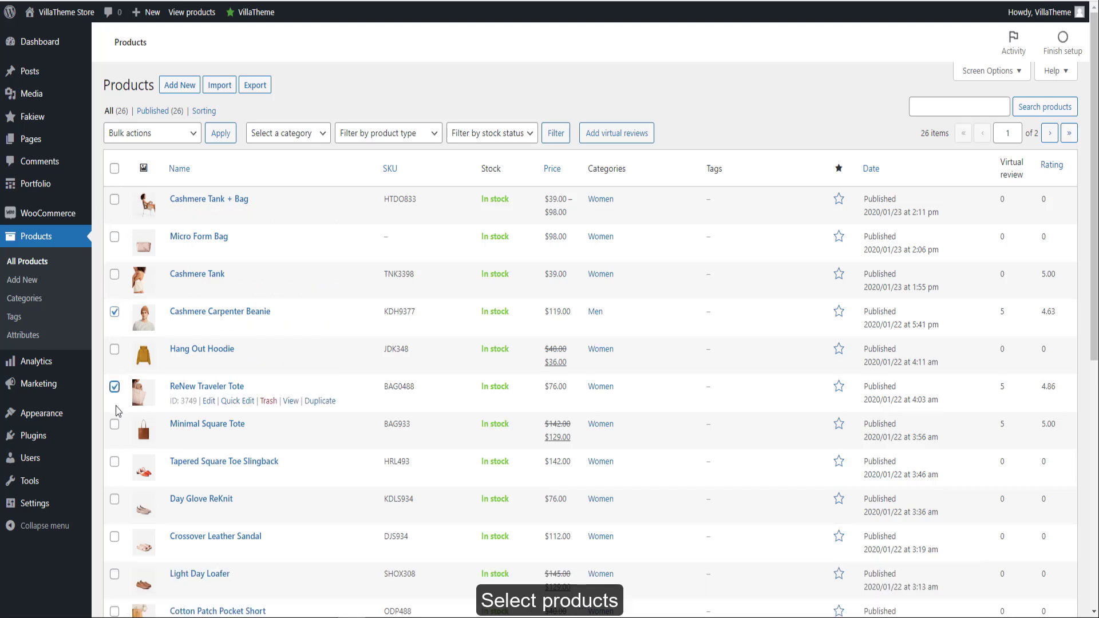
{"action": "left_click", "coordinate": [113, 424]}
{"action": "left_click", "coordinate": [183, 136]}
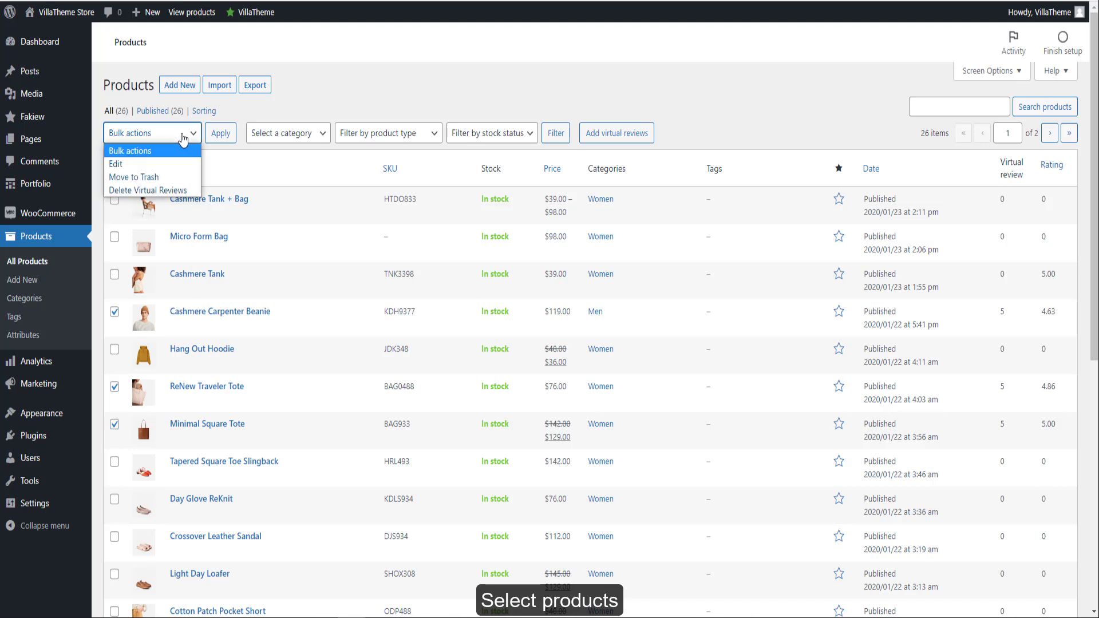
{"action": "left_click", "coordinate": [175, 191]}
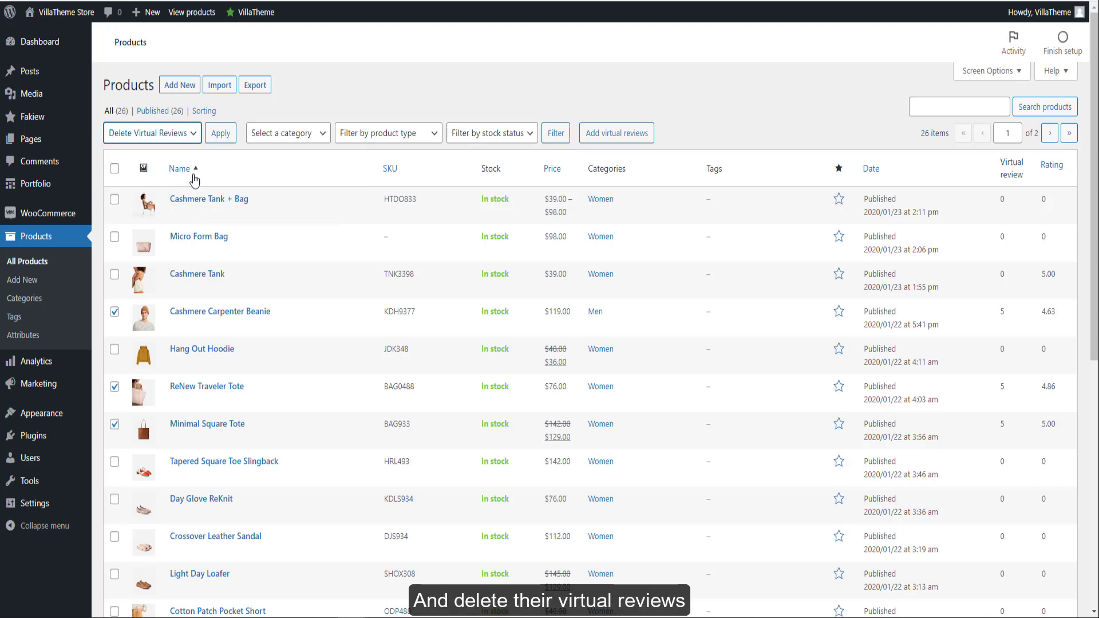
{"action": "left_click", "coordinate": [220, 134]}
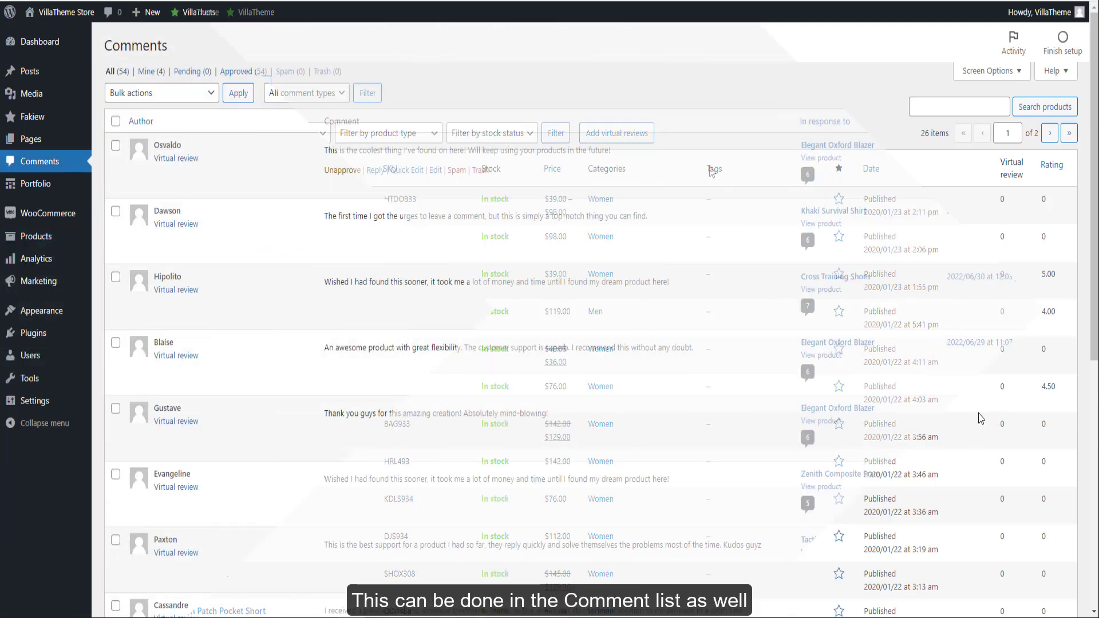
Step: Filter the Comments list to show only Virtual Review comments
{"action": "left_click", "coordinate": [326, 93]}
{"action": "left_click", "coordinate": [314, 151]}
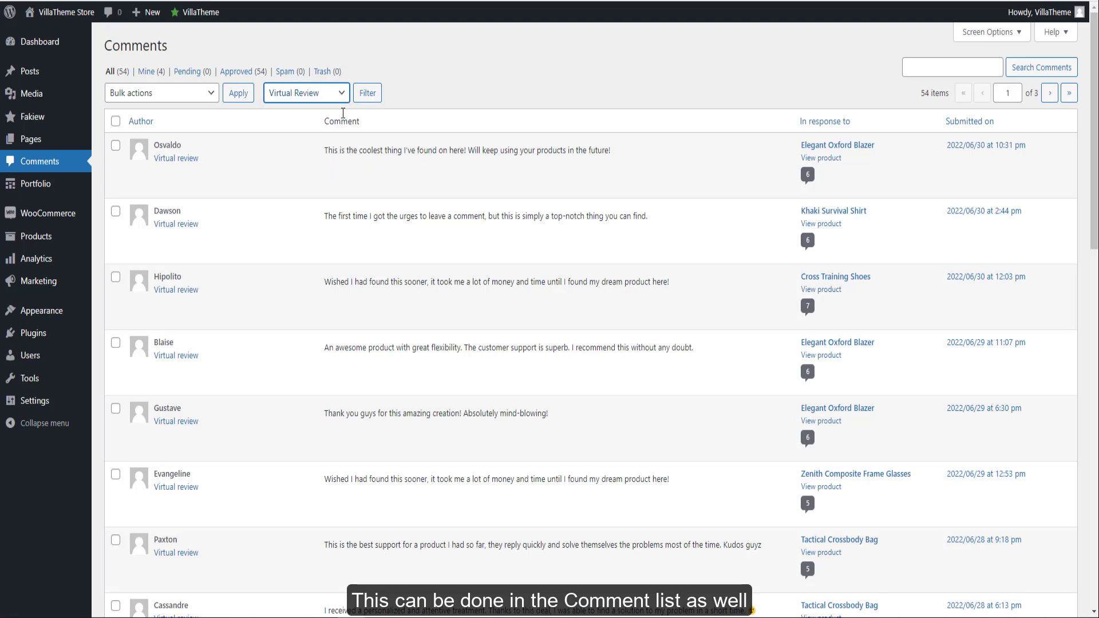
{"action": "left_click", "coordinate": [367, 92]}
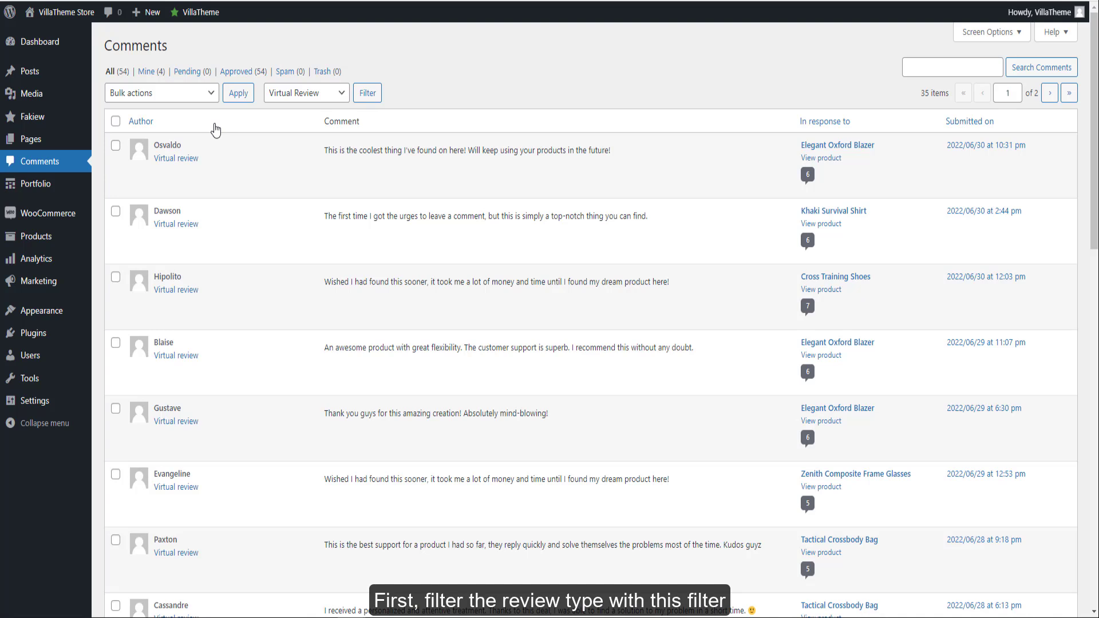
Step: Select all listed virtual reviews and choose Move to Trash as the bulk action
{"action": "left_click", "coordinate": [116, 122]}
{"action": "left_click", "coordinate": [160, 95]}
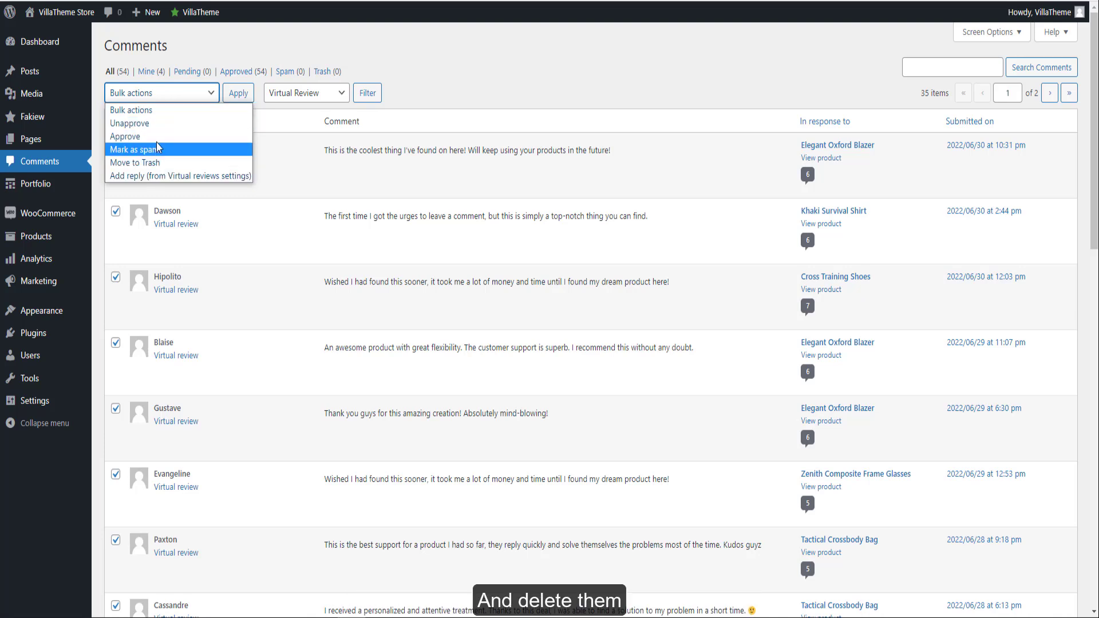
{"action": "left_click", "coordinate": [142, 162]}
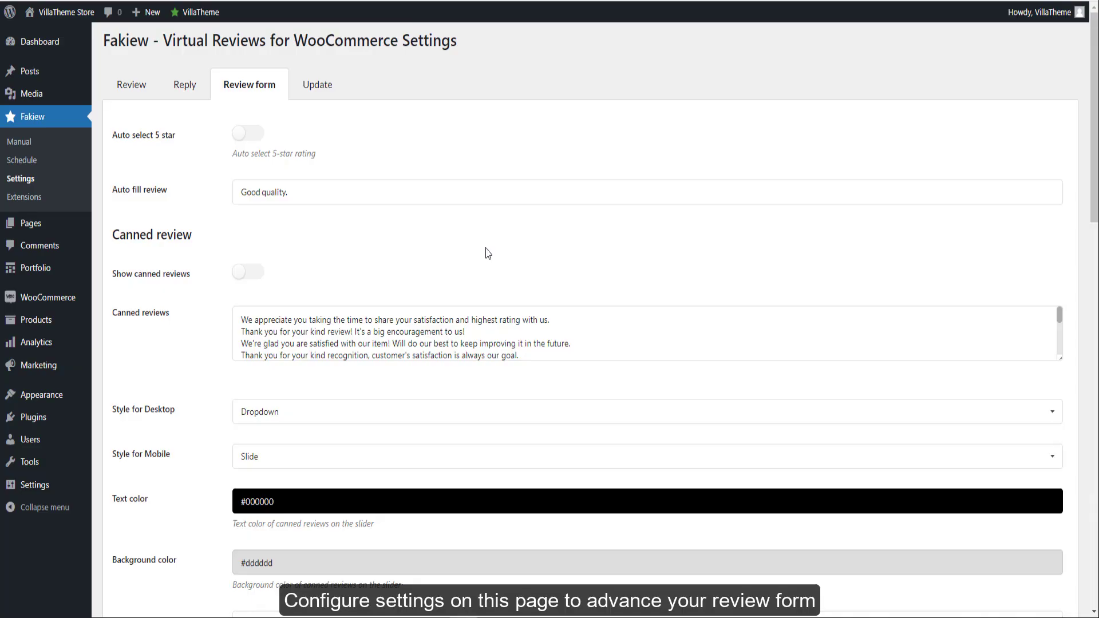
Step: Enable Auto select 5 star and set the auto-fill review to 'A must-have item'
{"action": "left_click", "coordinate": [258, 132]}
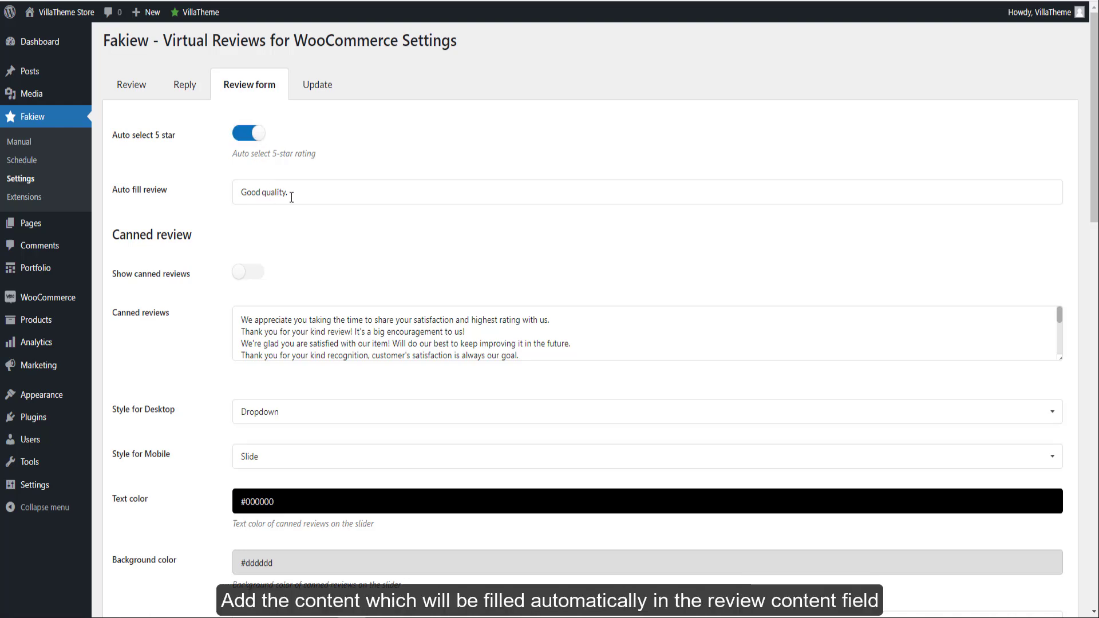
{"action": "left_click", "coordinate": [291, 196]}
{"action": "type", "text": "A must-have item"}
{"action": "left_click", "coordinate": [310, 218]}
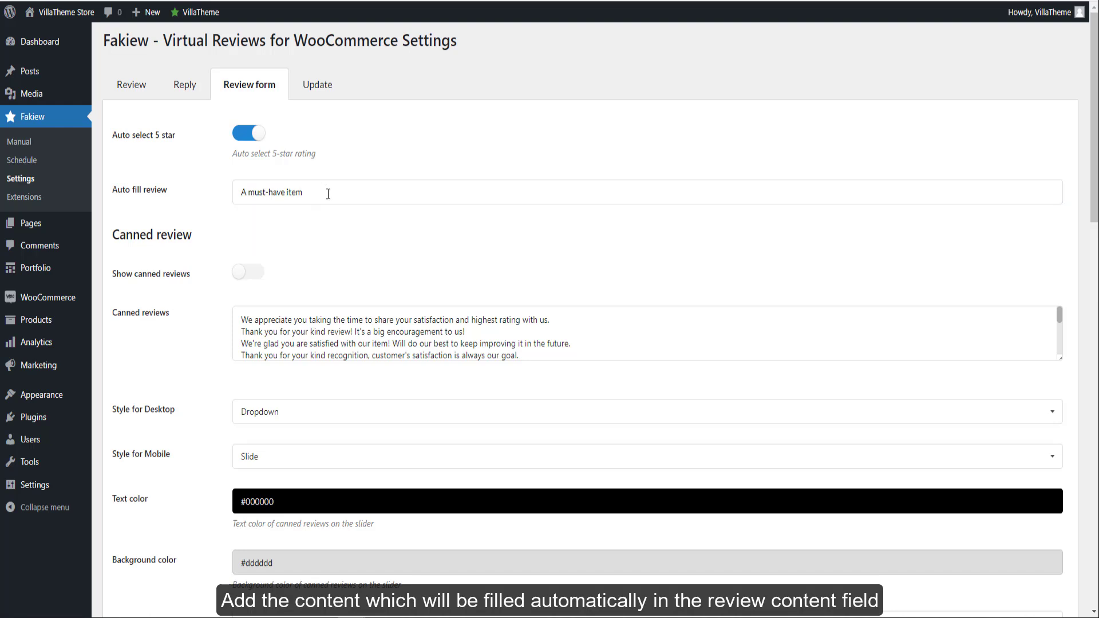
Step: Enable Show canned reviews, keeping Dropdown as the desktop style
{"action": "left_click", "coordinate": [248, 273]}
{"action": "scroll", "coordinate": [311, 274], "scroll_direction": "down", "scroll_amount": 1}
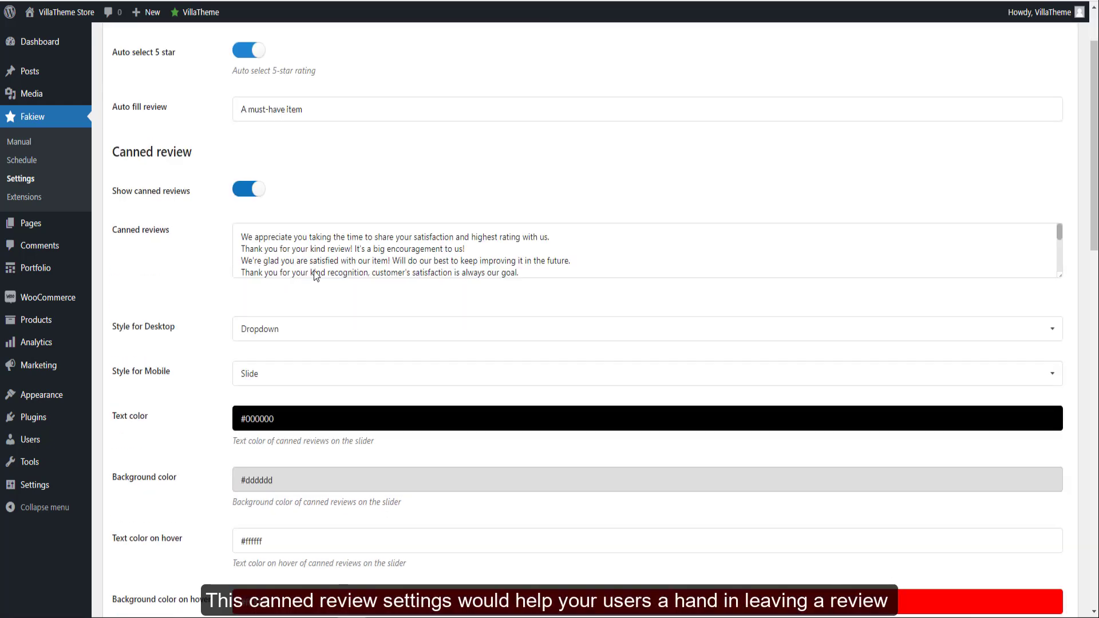
{"action": "scroll", "coordinate": [314, 275], "scroll_direction": "down", "scroll_amount": 1}
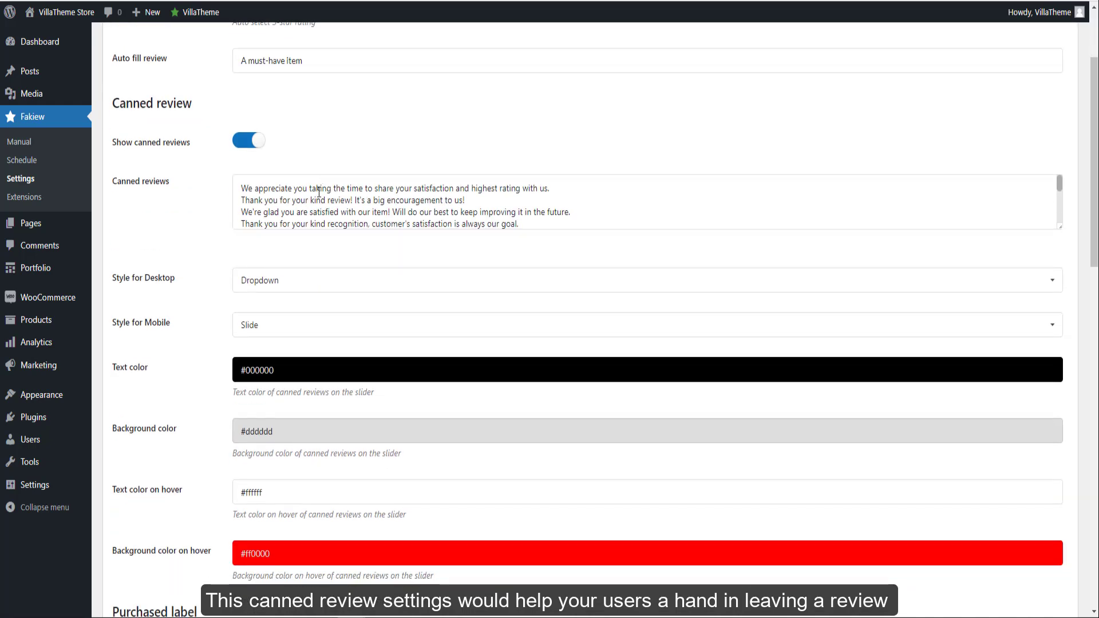
{"action": "scroll", "coordinate": [158, 184], "scroll_direction": "down", "scroll_amount": 3}
{"action": "scroll", "coordinate": [277, 111], "scroll_direction": "up", "scroll_amount": 1}
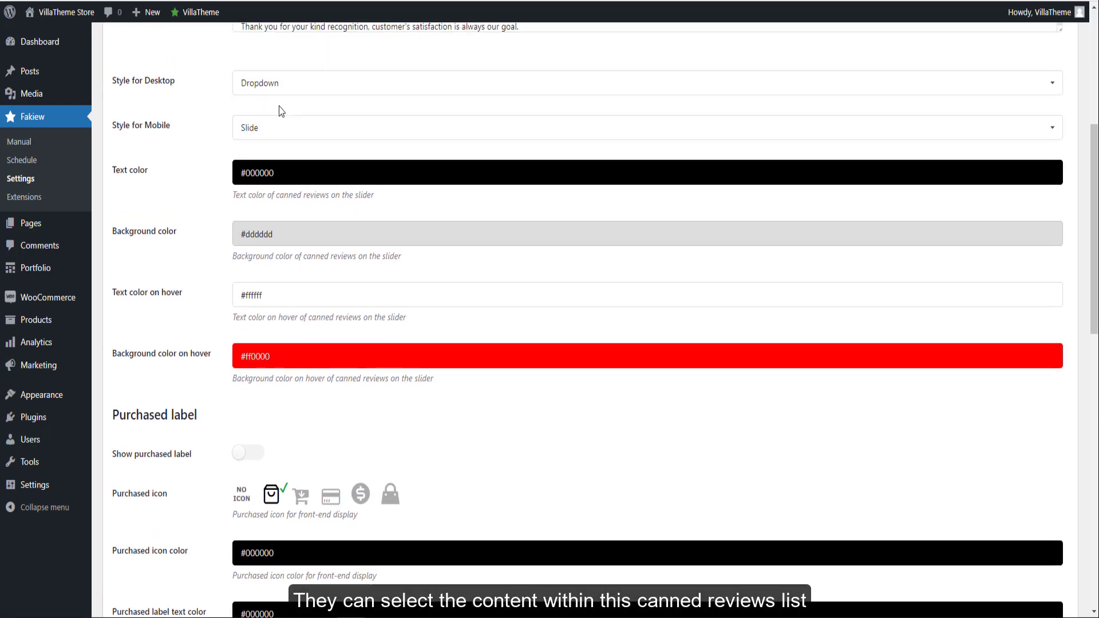
{"action": "left_click", "coordinate": [300, 90]}
{"action": "left_click", "coordinate": [294, 110]}
{"action": "scroll", "coordinate": [198, 146], "scroll_direction": "down", "scroll_amount": 1}
{"action": "scroll", "coordinate": [258, 221], "scroll_direction": "down", "scroll_amount": 1}
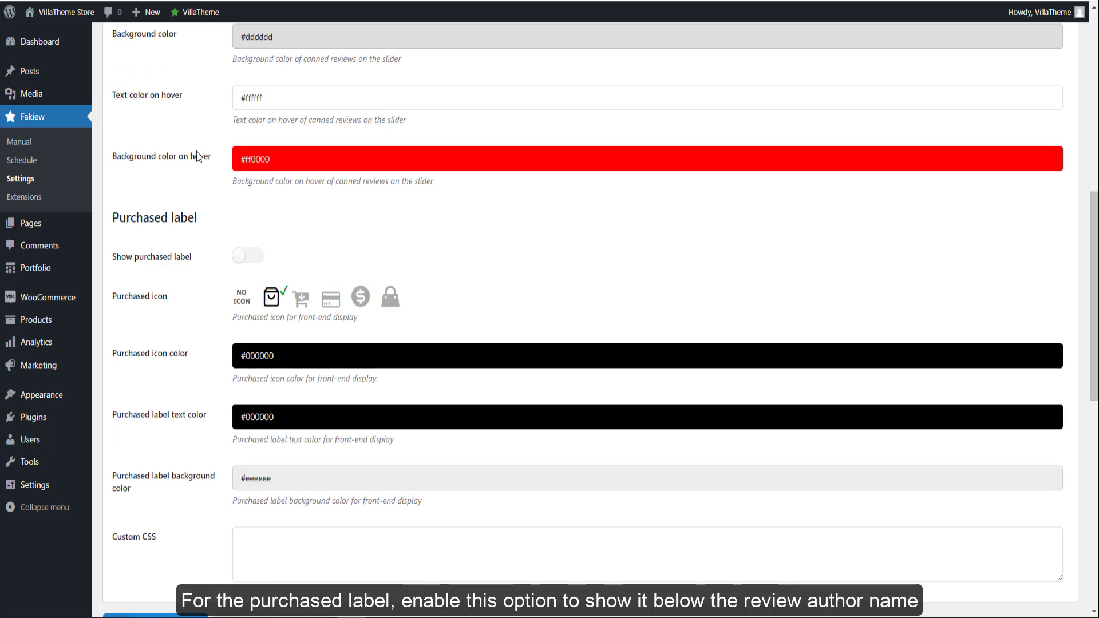
{"action": "scroll", "coordinate": [255, 137], "scroll_direction": "down", "scroll_amount": 2}
Step: Enable Show purchased label with the bag icon, default colour, and save the settings
{"action": "left_click", "coordinate": [255, 127]}
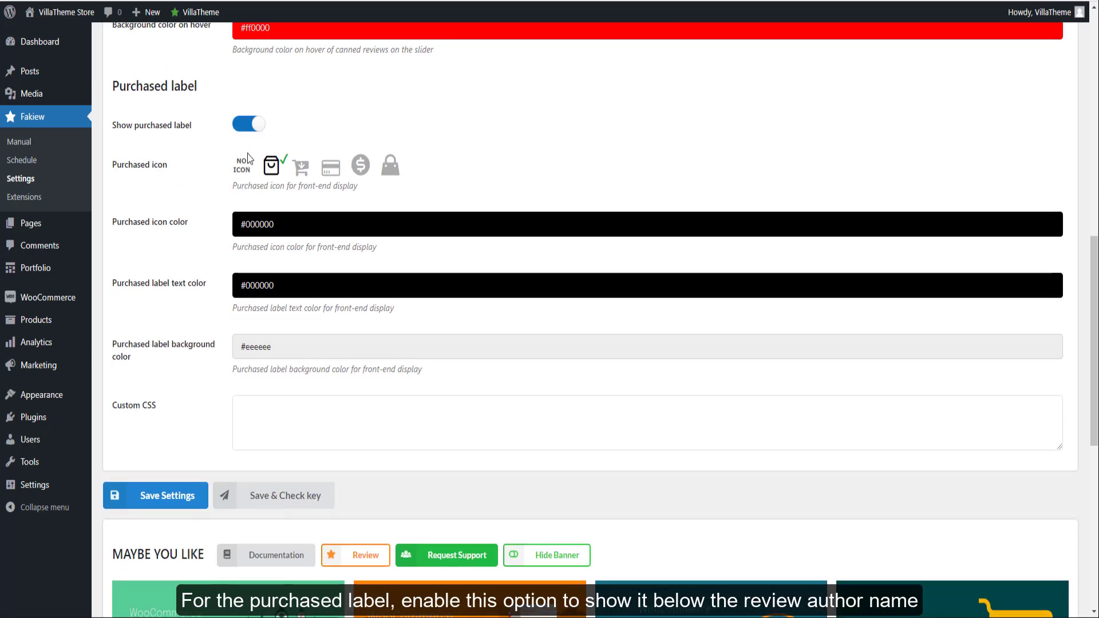
{"action": "left_click", "coordinate": [245, 172]}
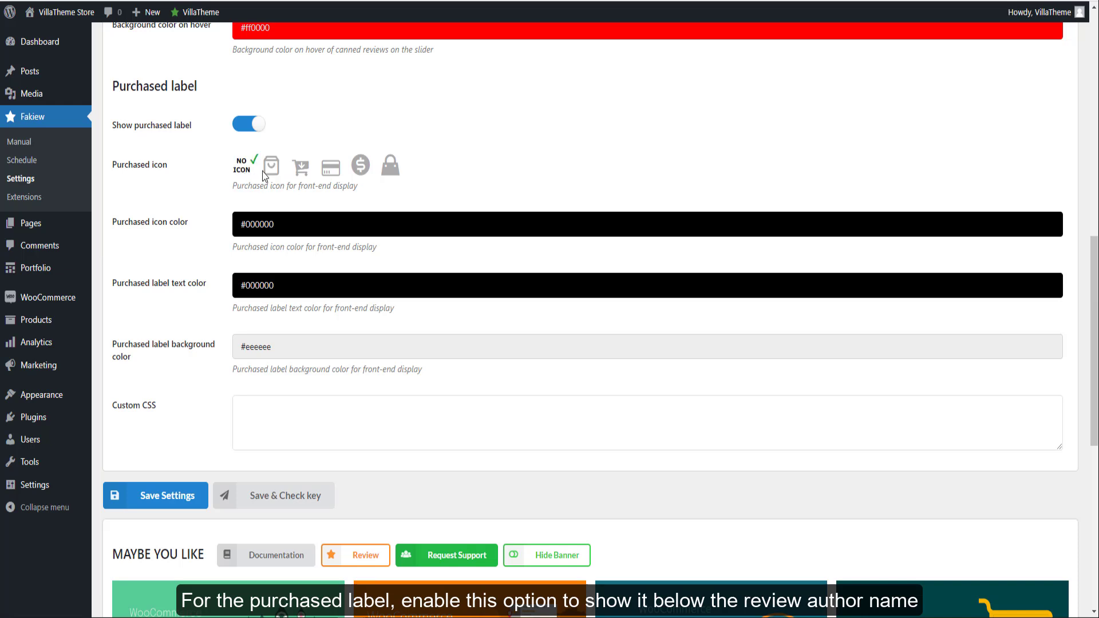
{"action": "left_click", "coordinate": [269, 171]}
{"action": "left_click", "coordinate": [300, 225]}
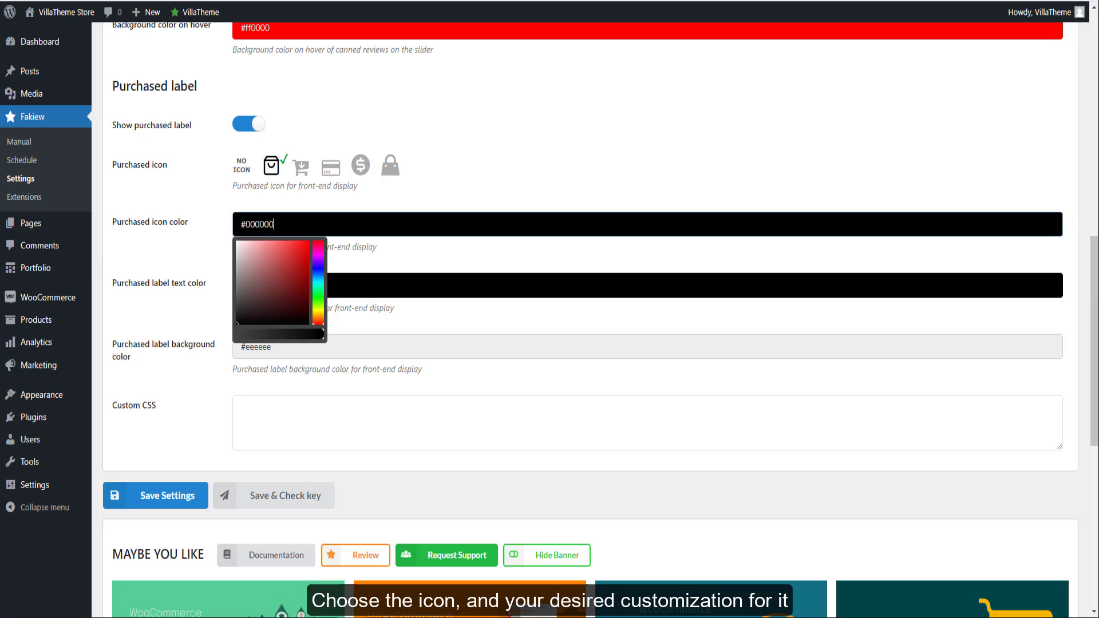
{"action": "left_click", "coordinate": [219, 236]}
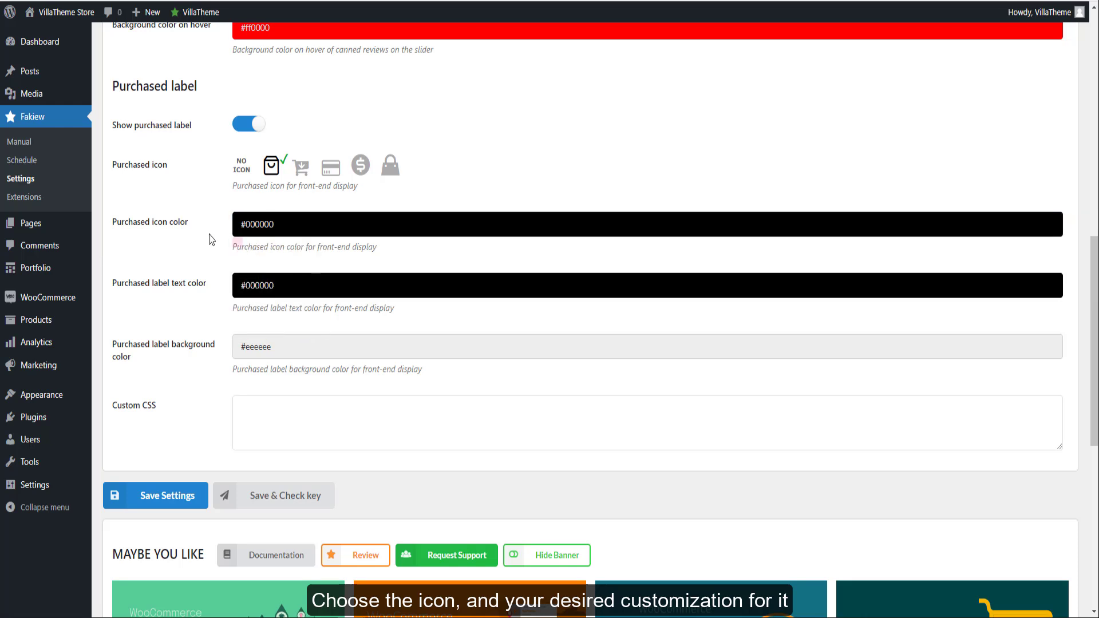
{"action": "left_click", "coordinate": [161, 508]}
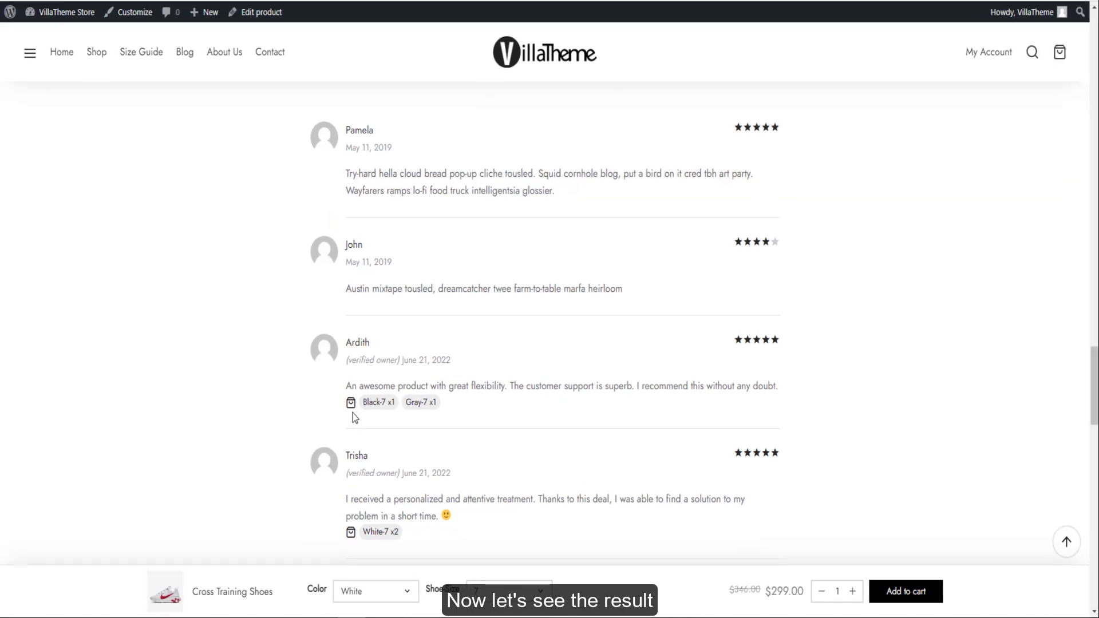
{"action": "scroll", "coordinate": [513, 383], "scroll_direction": "down", "scroll_amount": 4}
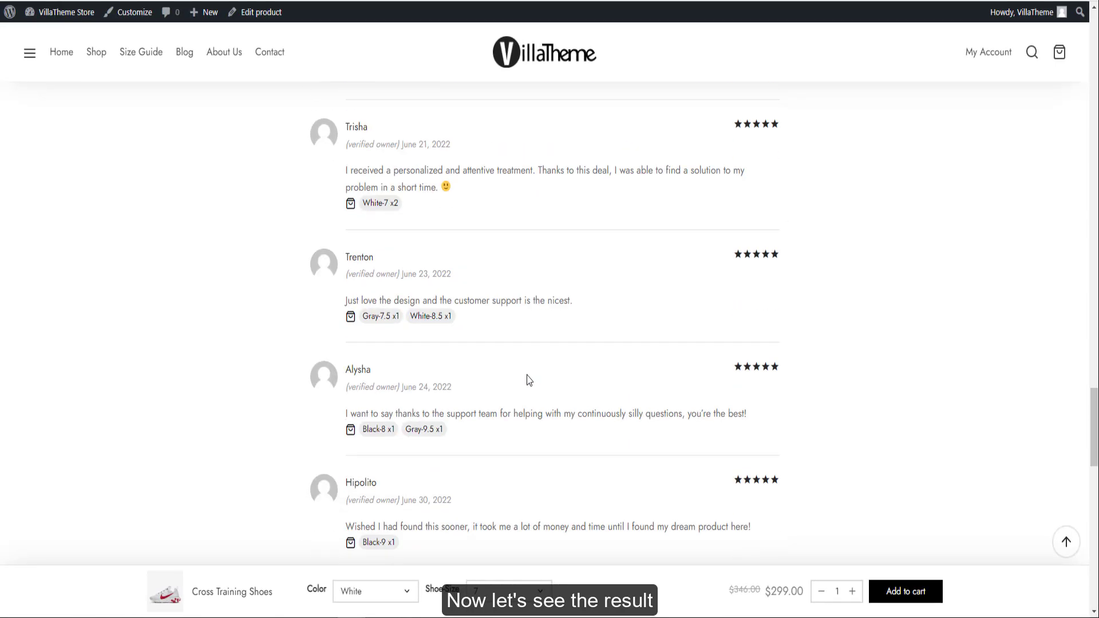
{"action": "scroll", "coordinate": [524, 381], "scroll_direction": "down", "scroll_amount": 3}
{"action": "scroll", "coordinate": [528, 379], "scroll_direction": "down", "scroll_amount": 1}
Step: Start a Cross Training Shoes review with five stars and expand the sample comments list
{"action": "left_click", "coordinate": [584, 309]}
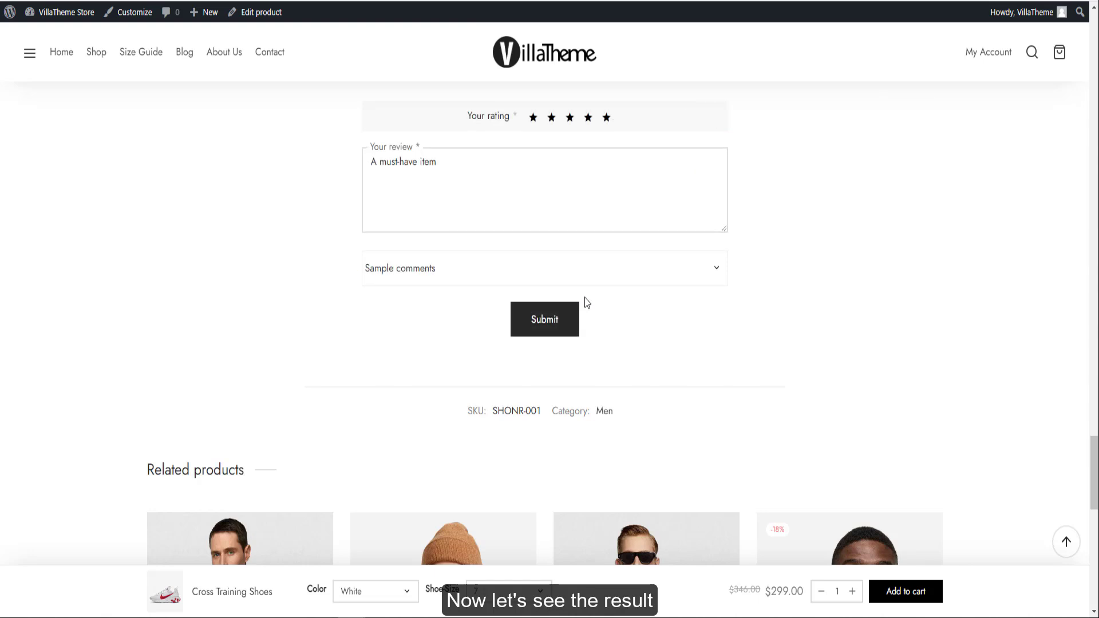
{"action": "left_click", "coordinate": [604, 121]}
{"action": "left_click", "coordinate": [497, 284]}
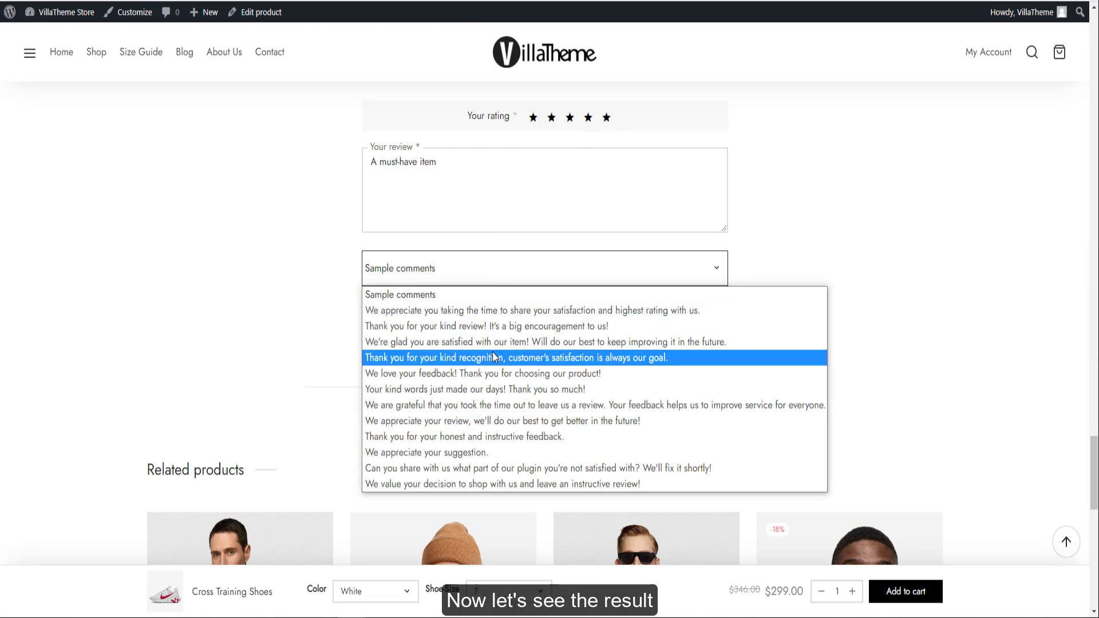